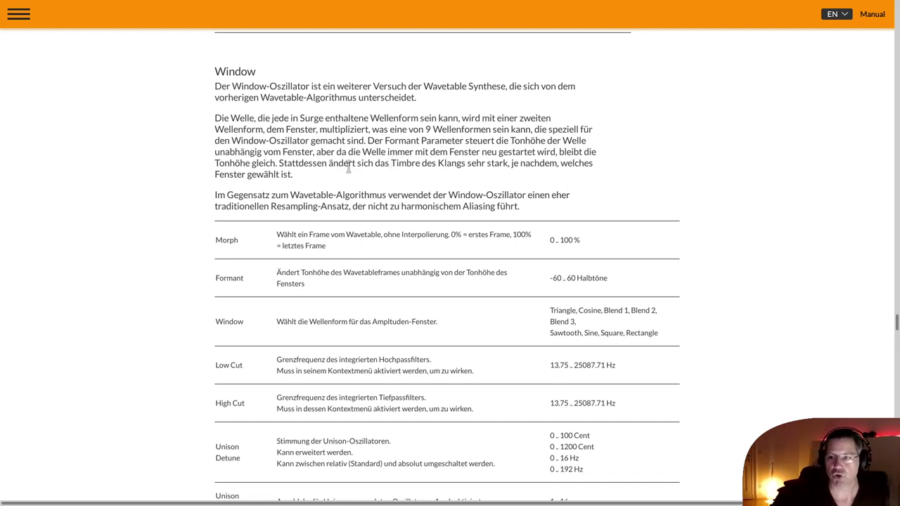
- Read through the Window oscillator section and its parameter table in the German manual
{"action": "scroll", "coordinate": [348, 167], "scroll_direction": "down", "scroll_amount": 5}
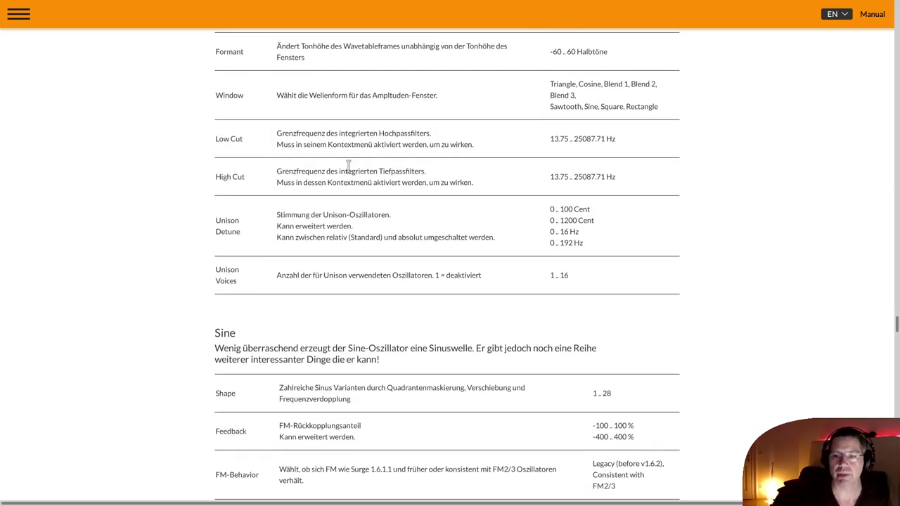
{"action": "scroll", "coordinate": [348, 167], "scroll_direction": "up", "scroll_amount": 1}
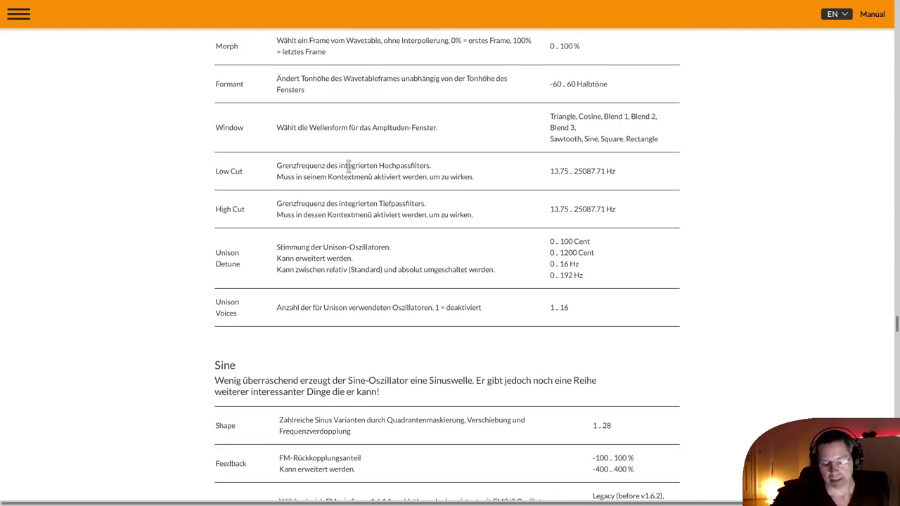
{"action": "scroll", "coordinate": [348, 168], "scroll_direction": "up", "scroll_amount": 5}
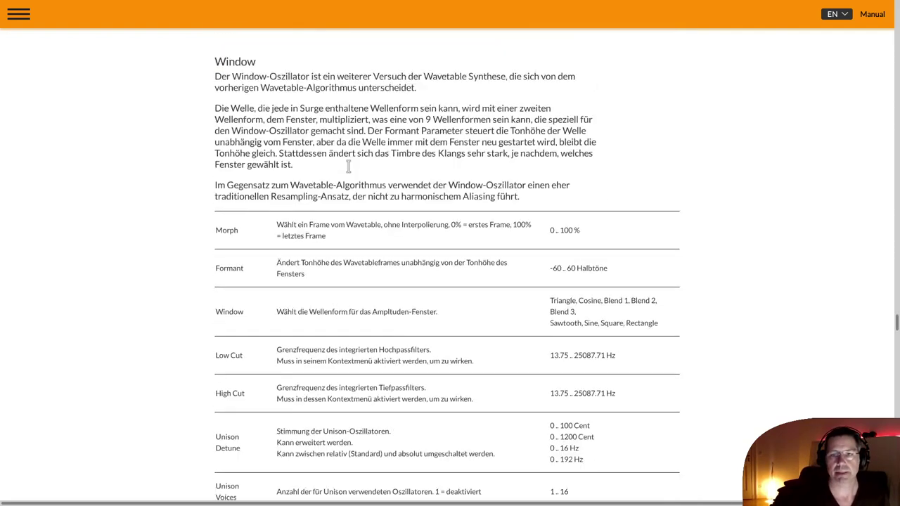
- Go to the Surge website's home page and switch its language to German (DE)
{"action": "mouse_move", "coordinate": [384, 7]}
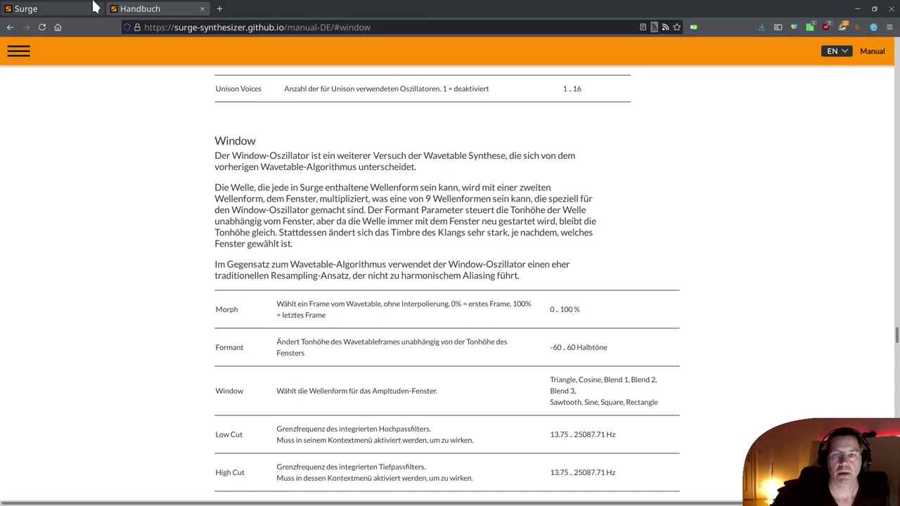
{"action": "left_click", "coordinate": [28, 8]}
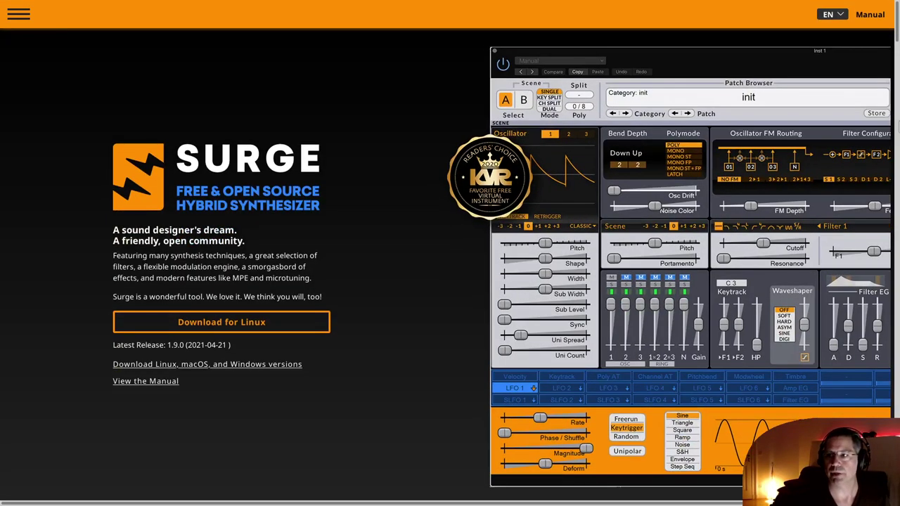
{"action": "left_click", "coordinate": [832, 14]}
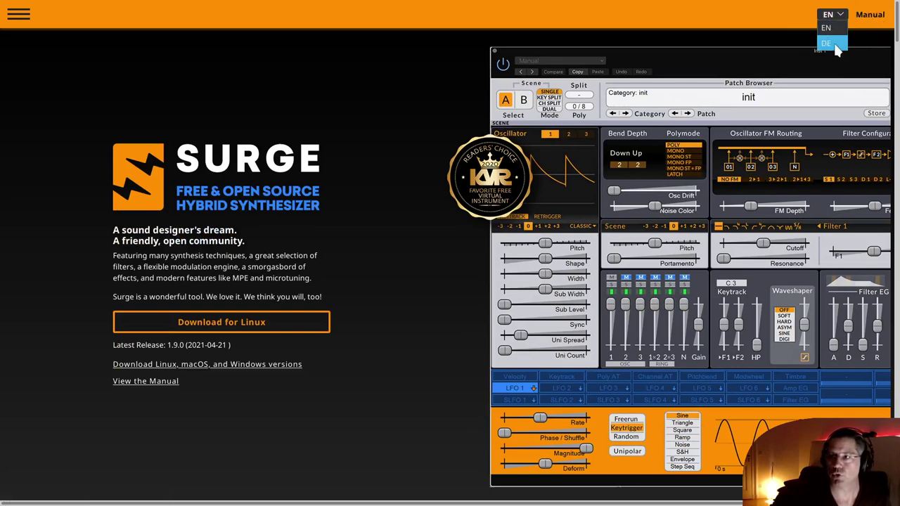
{"action": "left_click", "coordinate": [834, 44]}
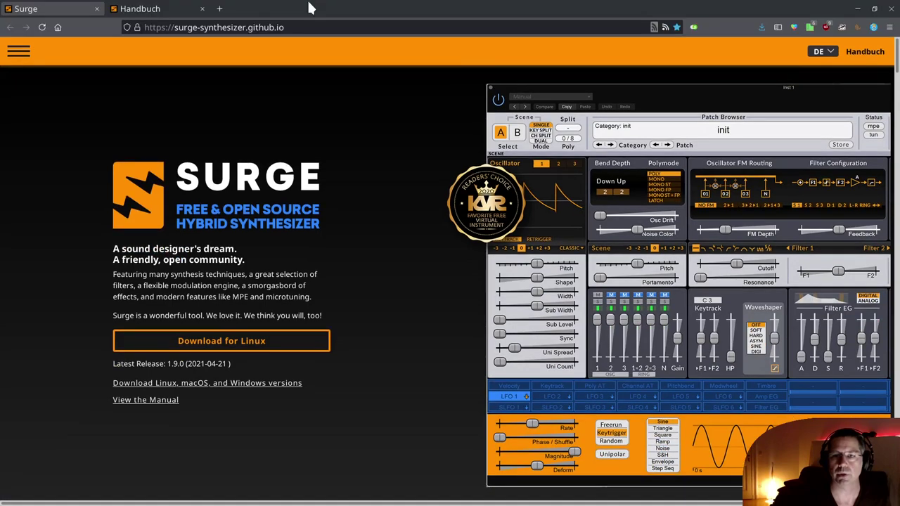
- Return to the German manual and look through its table of contents from the beginning
{"action": "left_click", "coordinate": [133, 9]}
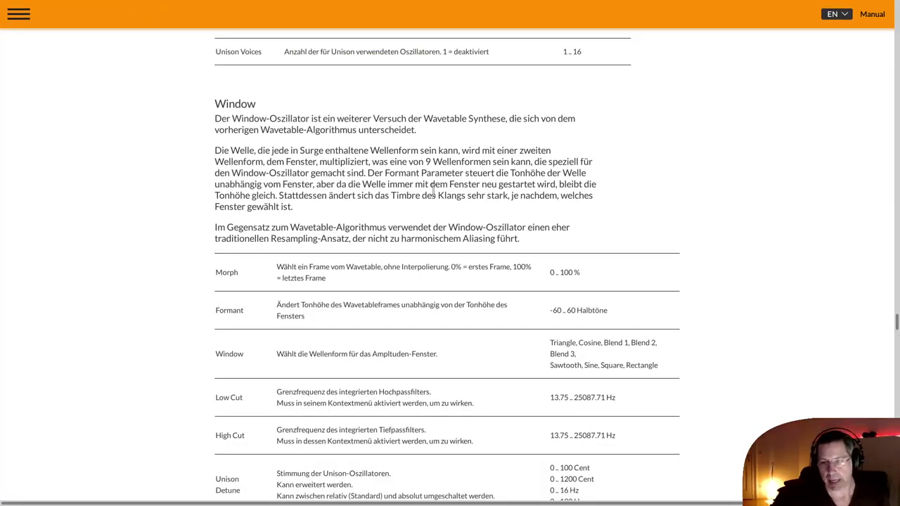
{"action": "key", "text": "Home"}
{"action": "scroll", "coordinate": [433, 191], "scroll_direction": "down", "scroll_amount": 10}
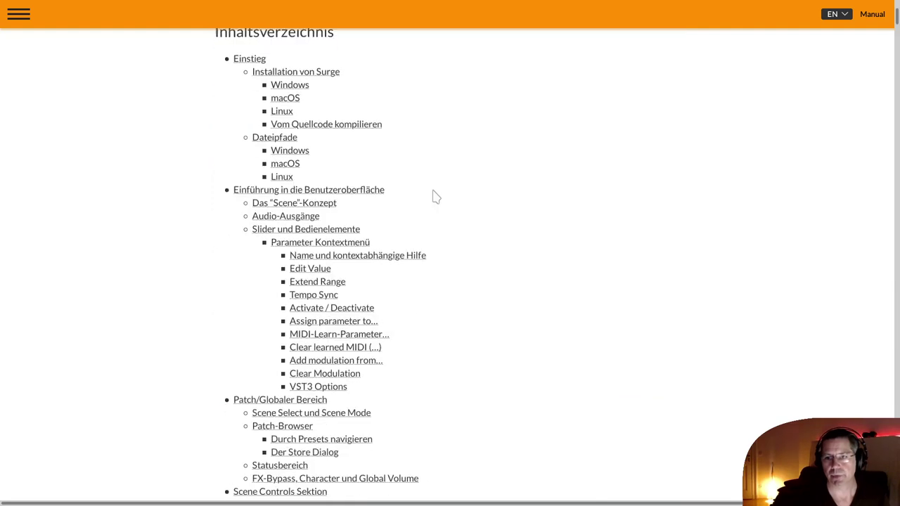
{"action": "scroll", "coordinate": [436, 196], "scroll_direction": "down", "scroll_amount": 4}
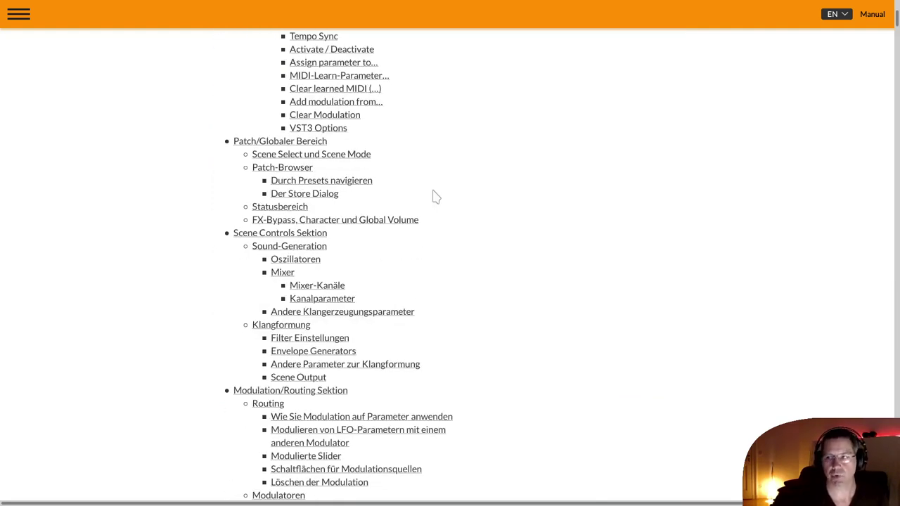
{"action": "scroll", "coordinate": [499, 184], "scroll_direction": "up", "scroll_amount": 5}
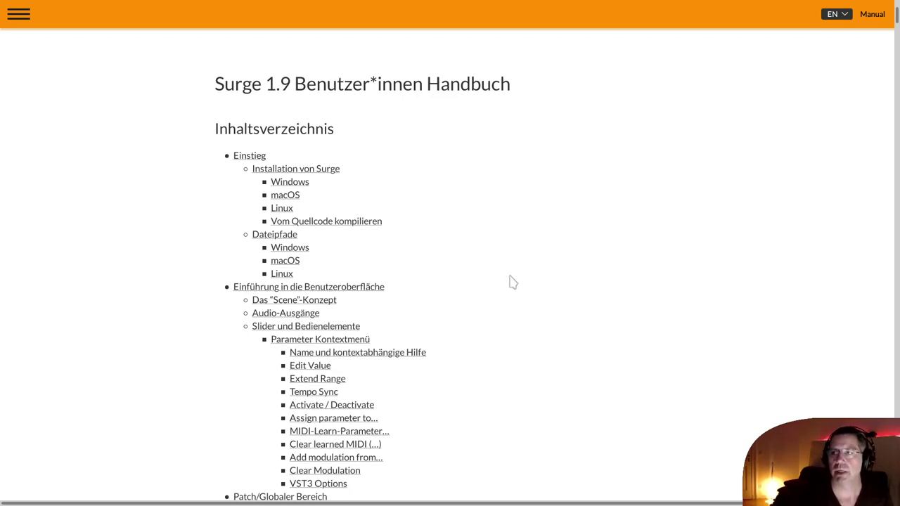
{"action": "scroll", "coordinate": [339, 292], "scroll_direction": "down", "scroll_amount": 5}
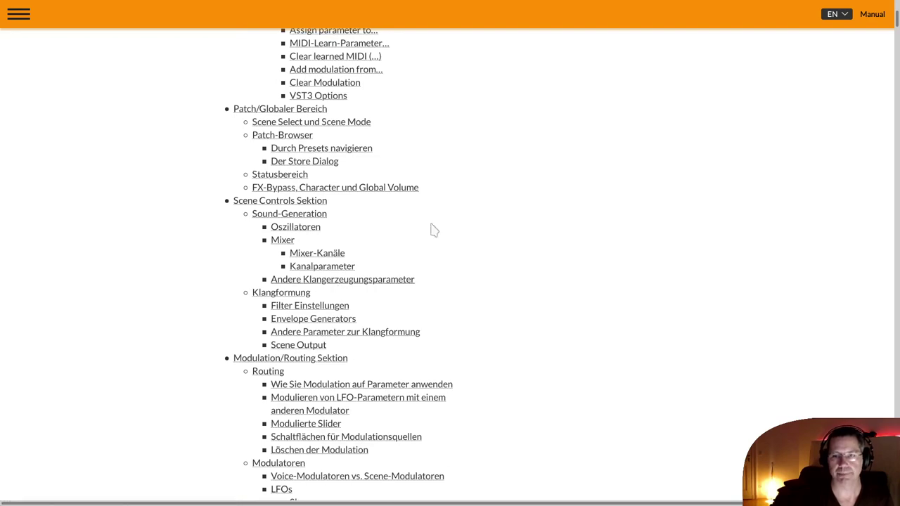
- Switch to Bitwig Studio and reposition the floating Surge plugin window
{"action": "key", "text": "alt+Tab"}
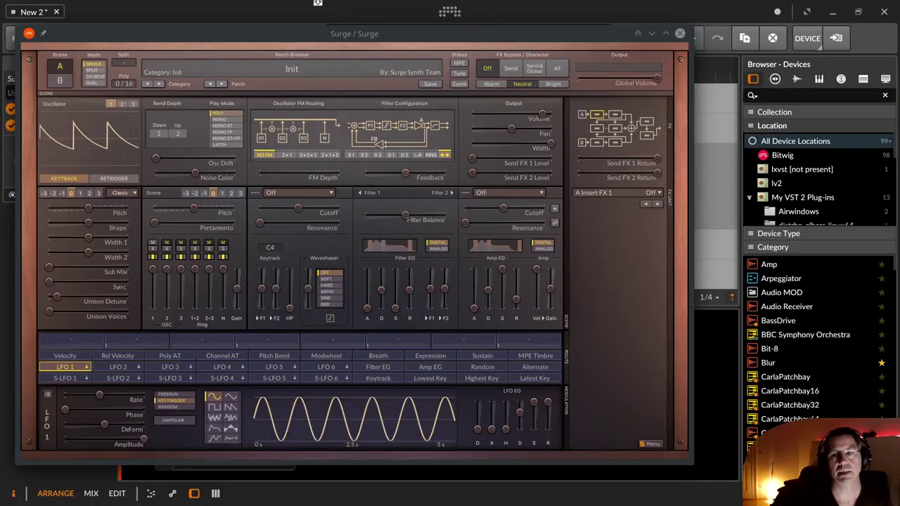
{"action": "left_click_drag", "start_coordinate": [331, 37], "coordinate": [348, 33]}
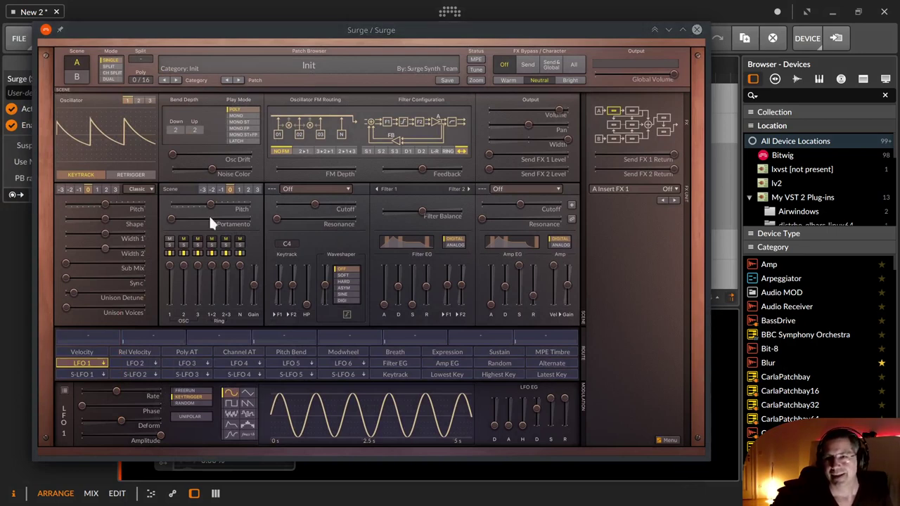
{"action": "left_click_drag", "start_coordinate": [338, 31], "coordinate": [334, 33]}
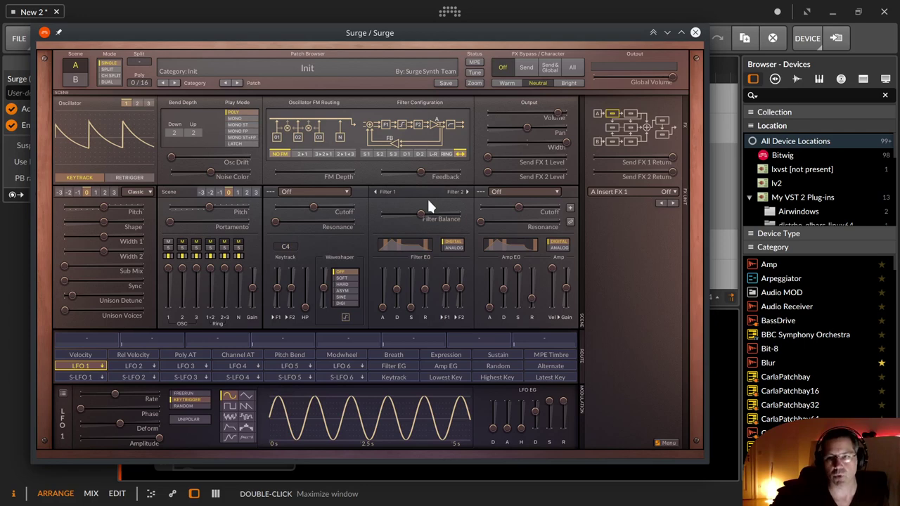
- Apply the Surge Classic skin to the synthesizer
{"action": "left_click", "coordinate": [669, 442]}
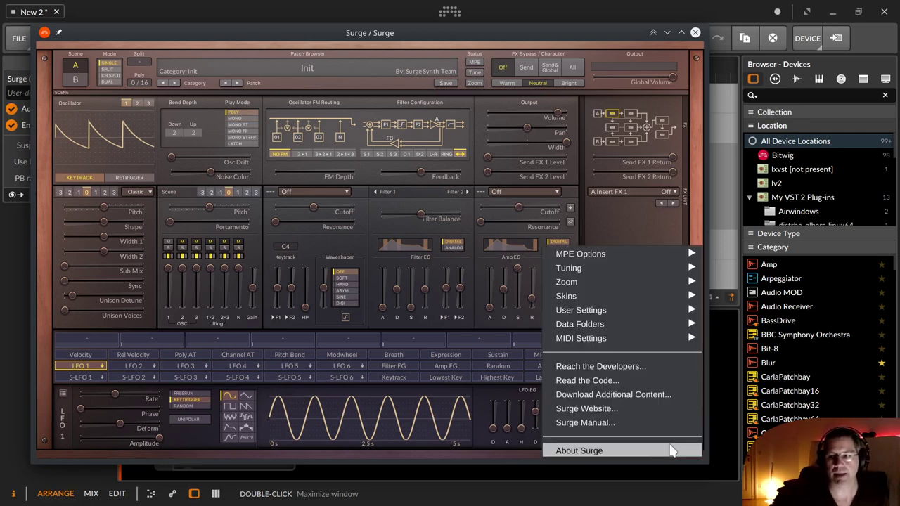
{"action": "left_click", "coordinate": [651, 213]}
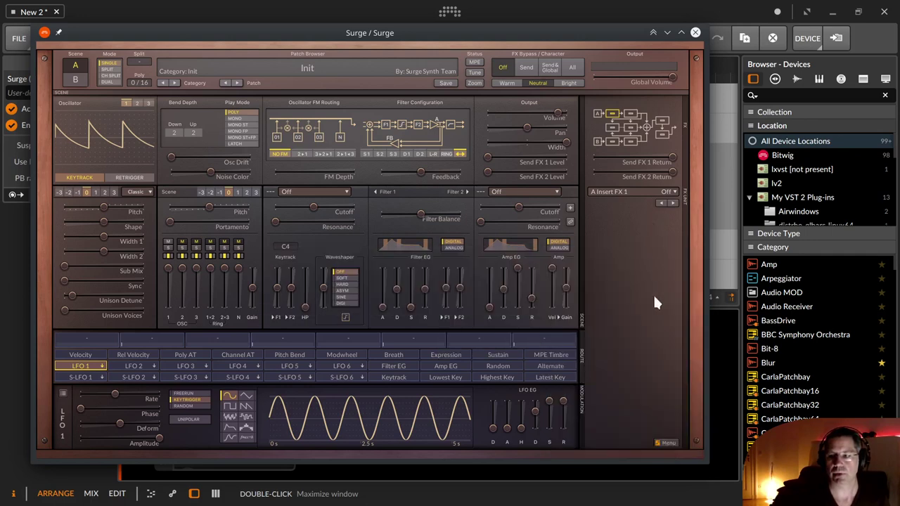
{"action": "left_click", "coordinate": [669, 441]}
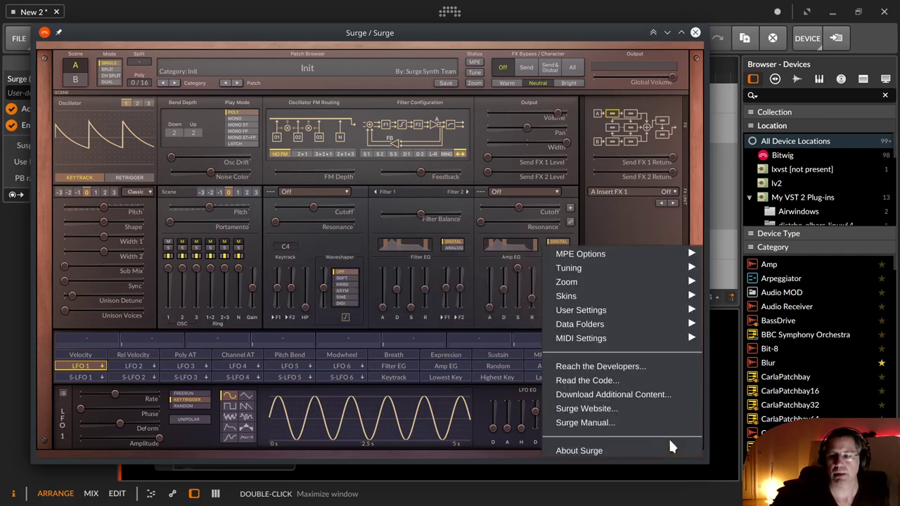
{"action": "mouse_move", "coordinate": [592, 296]}
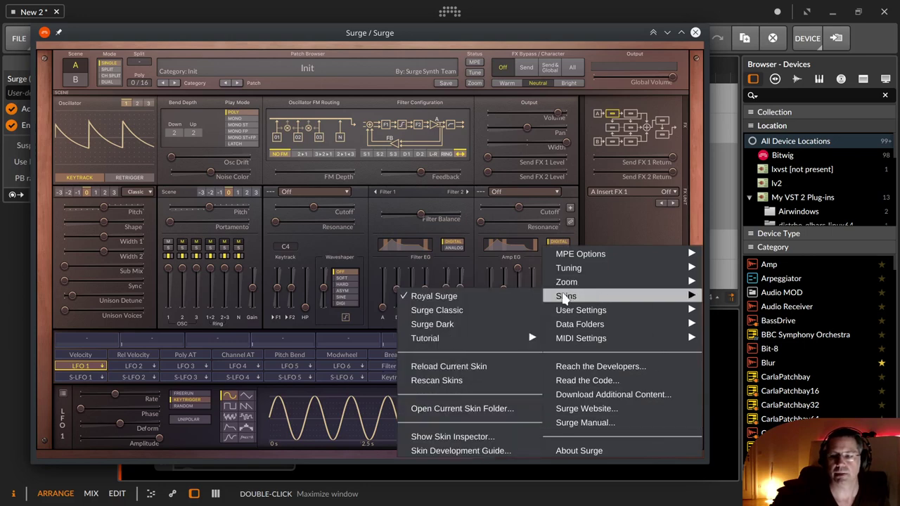
{"action": "left_click", "coordinate": [505, 312]}
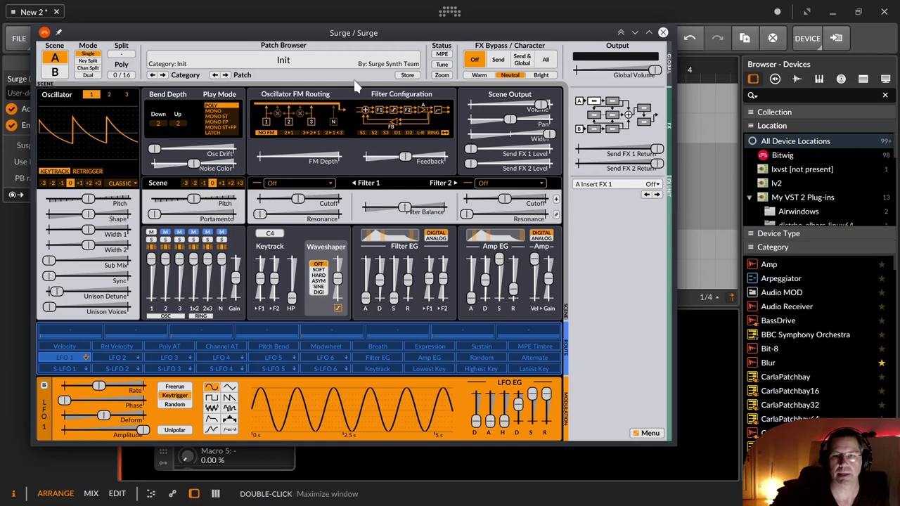
- Apply the Surge Dark skin to the synthesizer and shift the plugin window slightly
{"action": "left_click", "coordinate": [652, 434]}
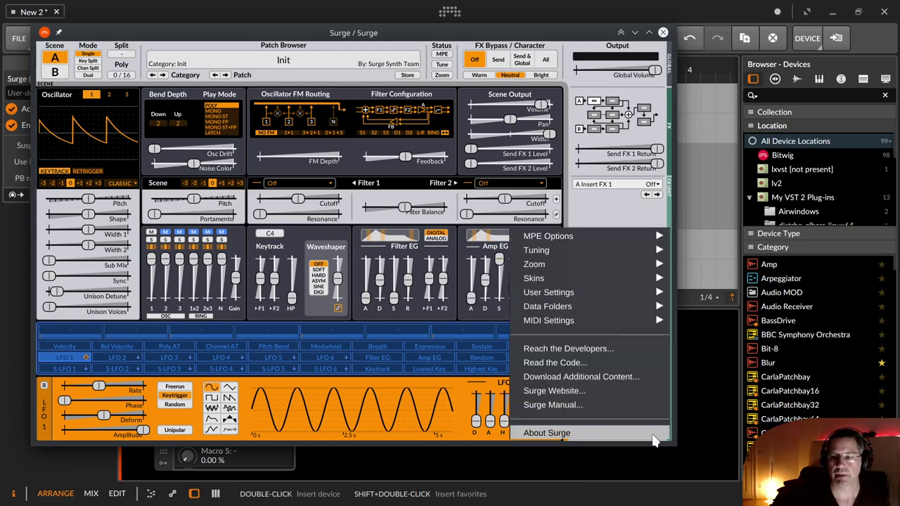
{"action": "mouse_move", "coordinate": [587, 267]}
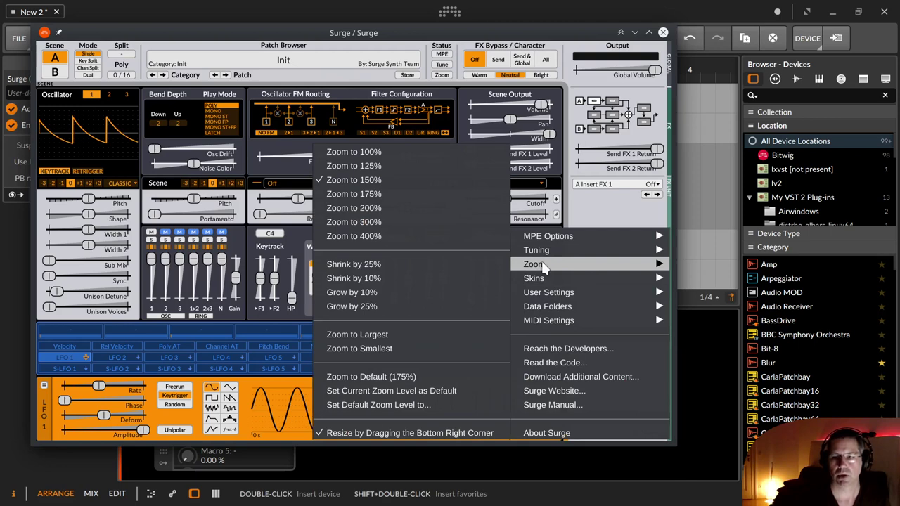
{"action": "mouse_move", "coordinate": [542, 278]}
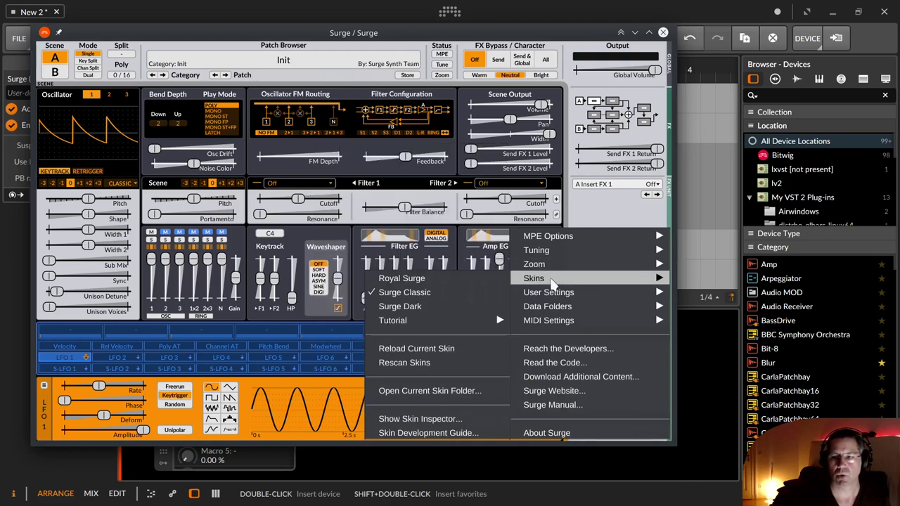
{"action": "left_click", "coordinate": [479, 309]}
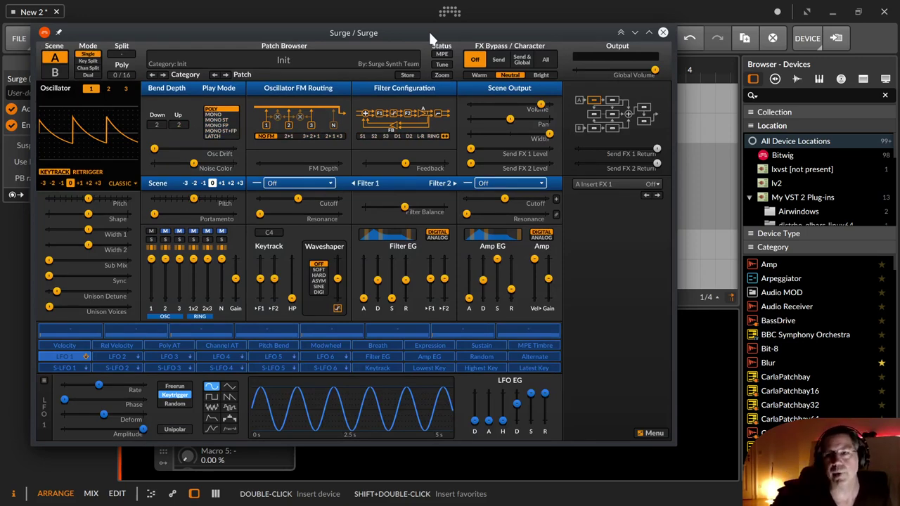
{"action": "left_click_drag", "start_coordinate": [424, 30], "coordinate": [455, 41]}
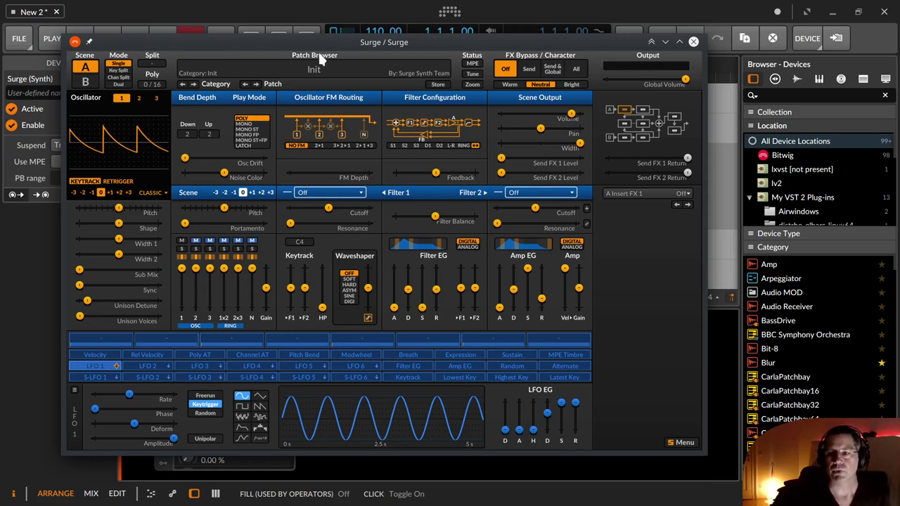
- Review the MPE pitch bend smoothing and tuning options, and set the plugin's zoom to 175%
{"action": "left_click", "coordinate": [689, 444]}
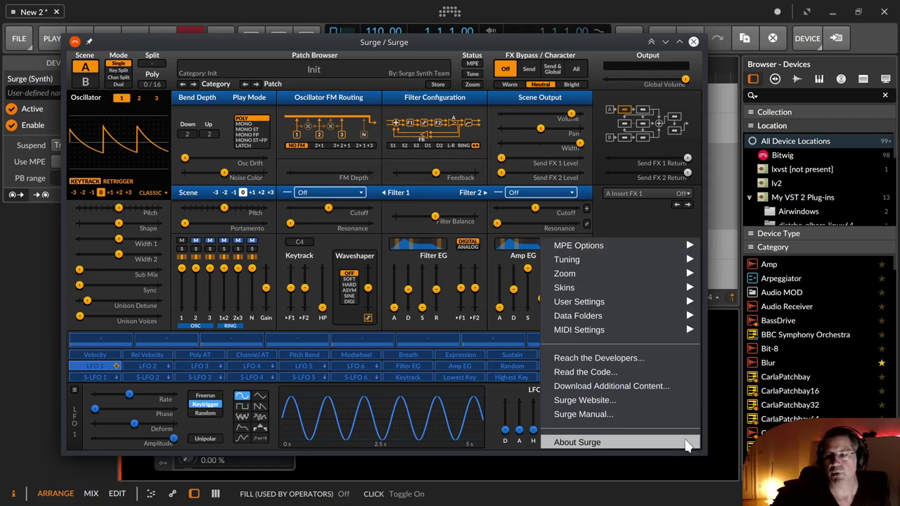
{"action": "mouse_move", "coordinate": [635, 247]}
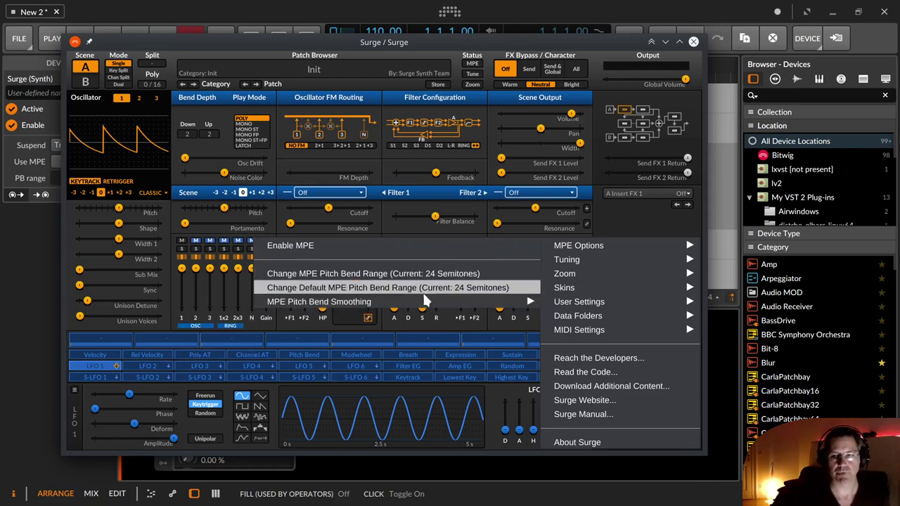
{"action": "mouse_move", "coordinate": [426, 302]}
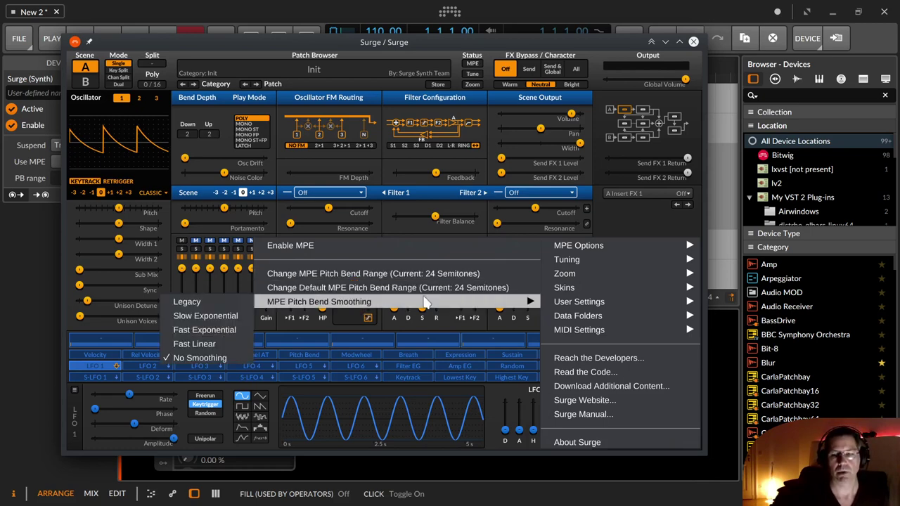
{"action": "mouse_move", "coordinate": [571, 263]}
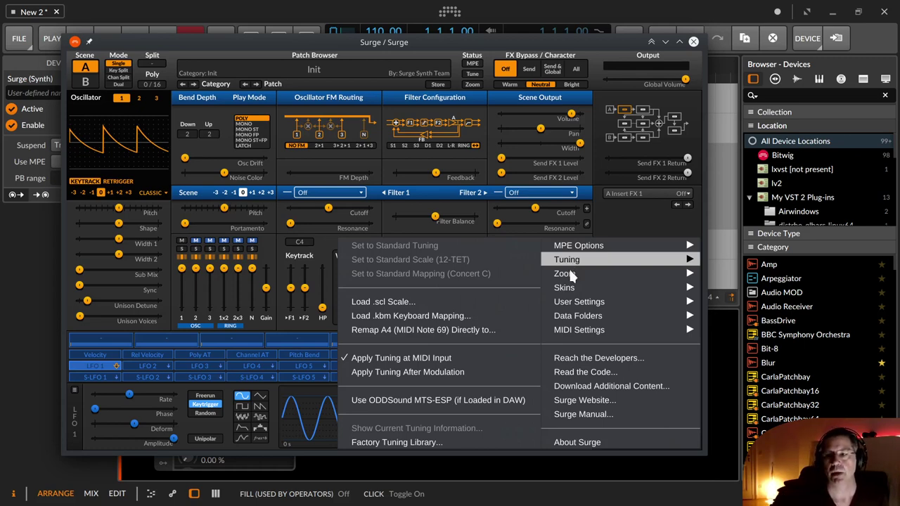
{"action": "mouse_move", "coordinate": [571, 275]}
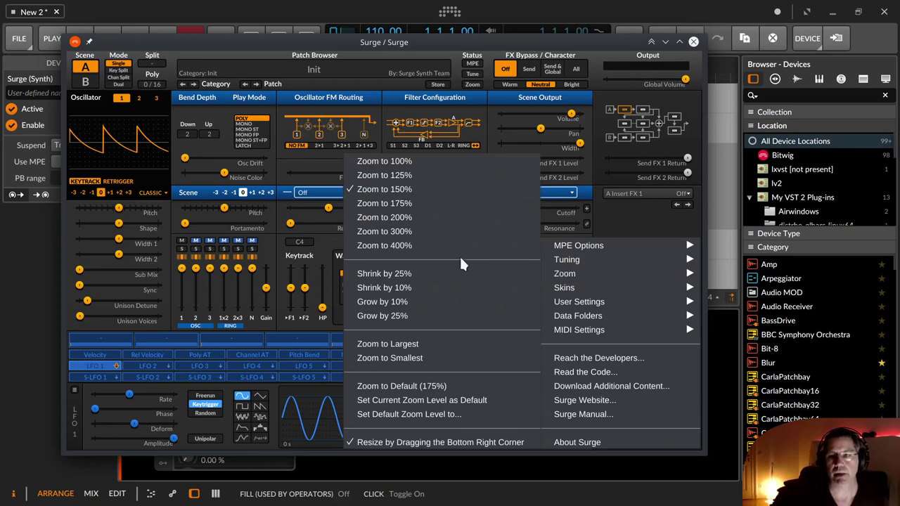
{"action": "left_click", "coordinate": [448, 205]}
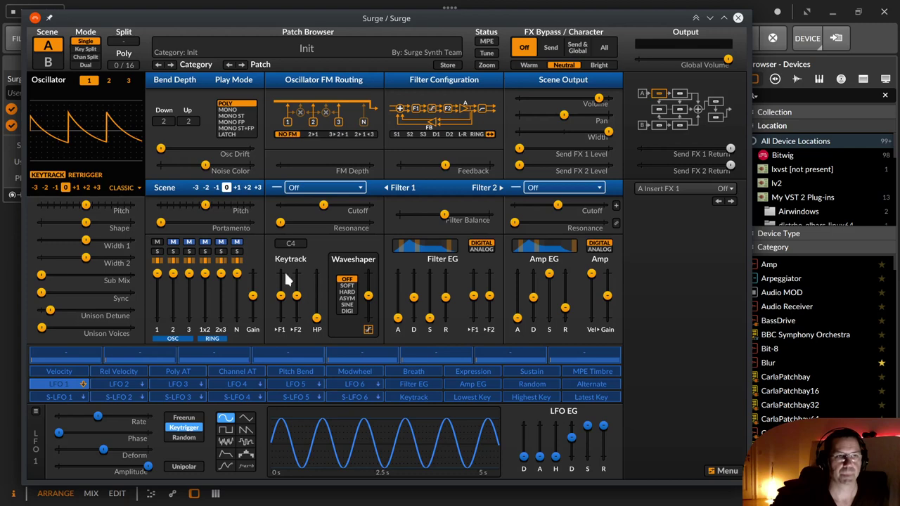
- Review the skin options, the skin tutorial list and the mouse behavior choices in the user settings
{"action": "left_click", "coordinate": [724, 471]}
{"action": "mouse_move", "coordinate": [653, 288]}
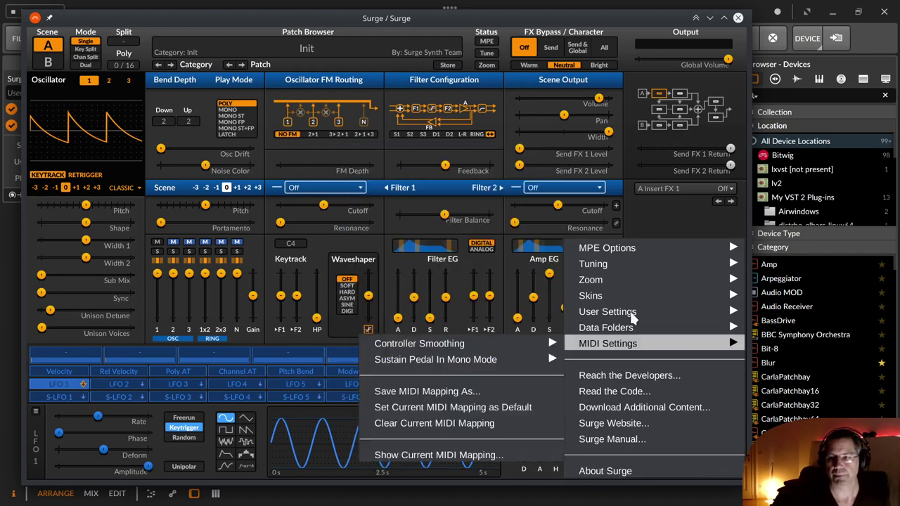
{"action": "mouse_move", "coordinate": [626, 301]}
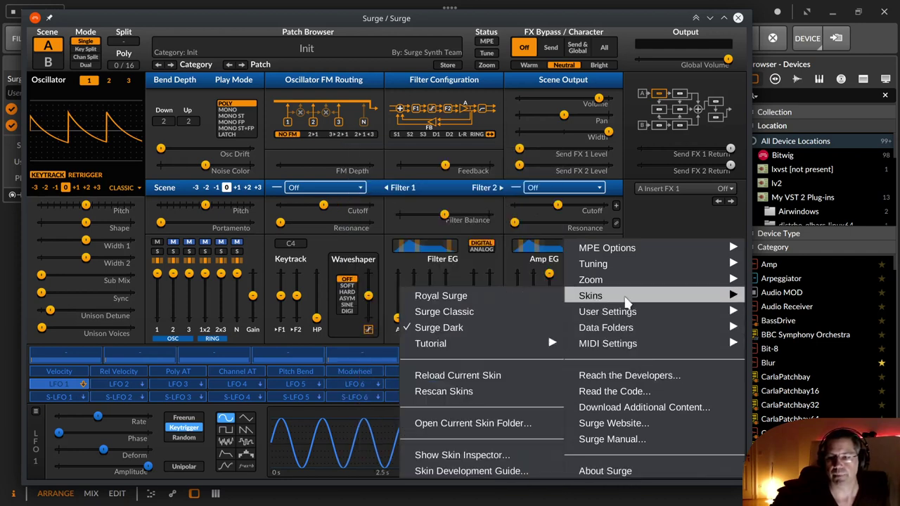
{"action": "mouse_move", "coordinate": [545, 346]}
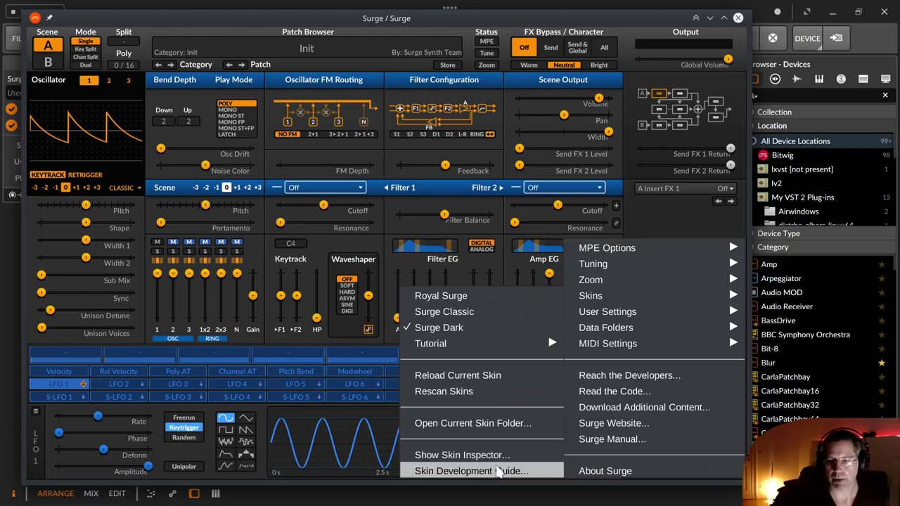
{"action": "mouse_move", "coordinate": [482, 345]}
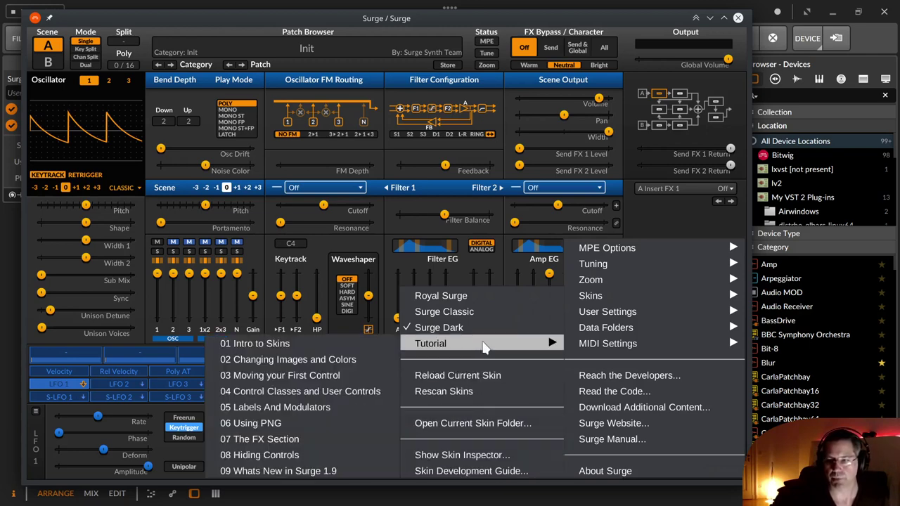
{"action": "mouse_move", "coordinate": [609, 313]}
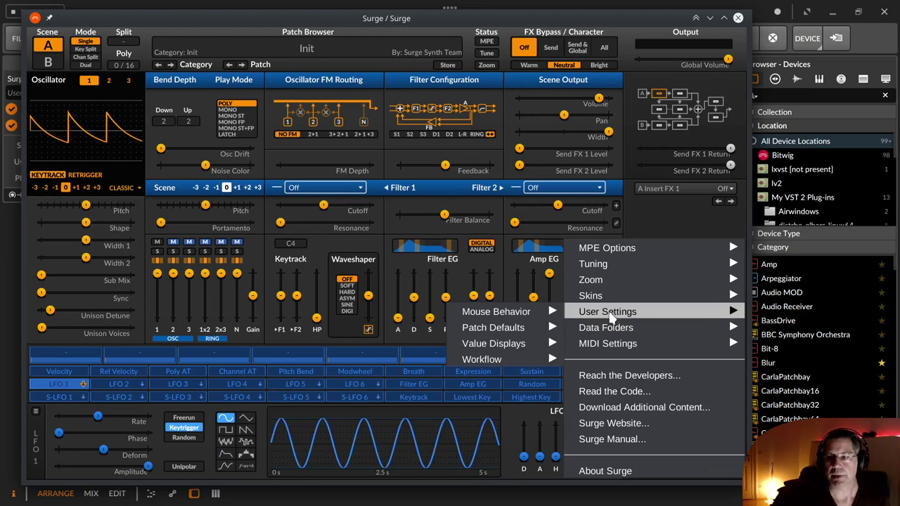
{"action": "mouse_move", "coordinate": [534, 317]}
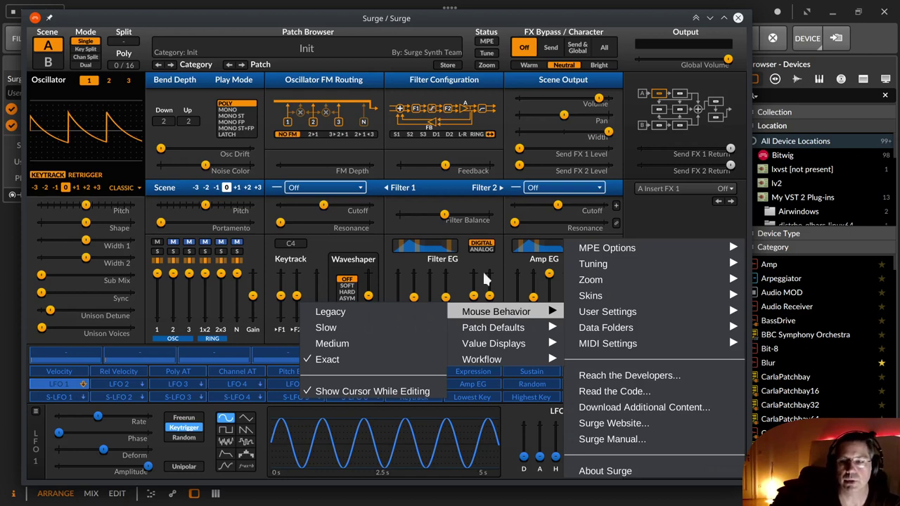
- Try out the Filter Balance slider by shifting it toward Filter 1, and reset it to its default
{"action": "left_click", "coordinate": [444, 216]}
{"action": "left_click_drag", "start_coordinate": [444, 218], "coordinate": [427, 218]}
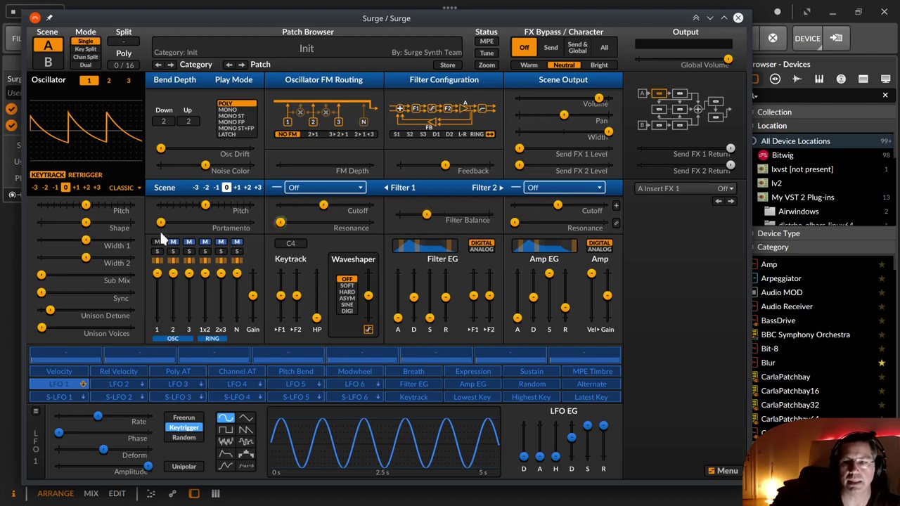
{"action": "left_click_drag", "start_coordinate": [426, 217], "coordinate": [438, 218]}
{"action": "double_click", "coordinate": [437, 218]}
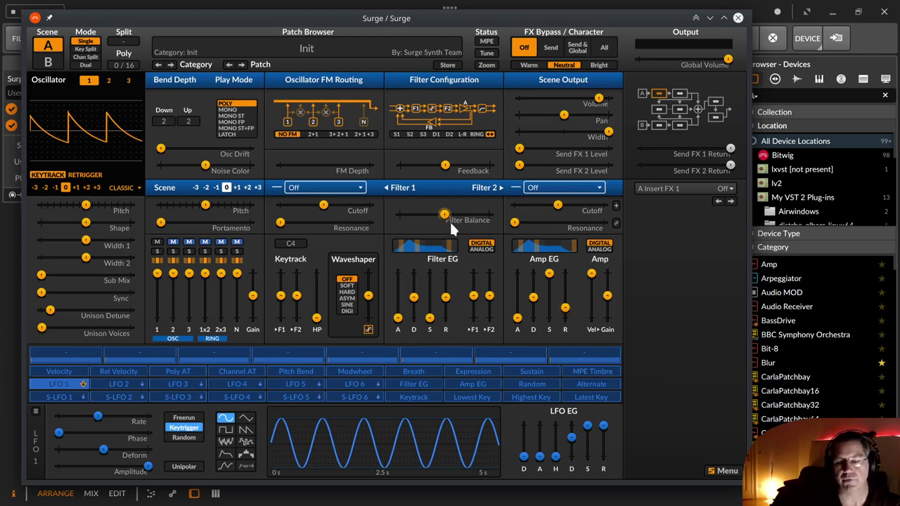
- Review the user settings for mouse behavior, patch defaults, value displays and Middle C
{"action": "left_click", "coordinate": [724, 472]}
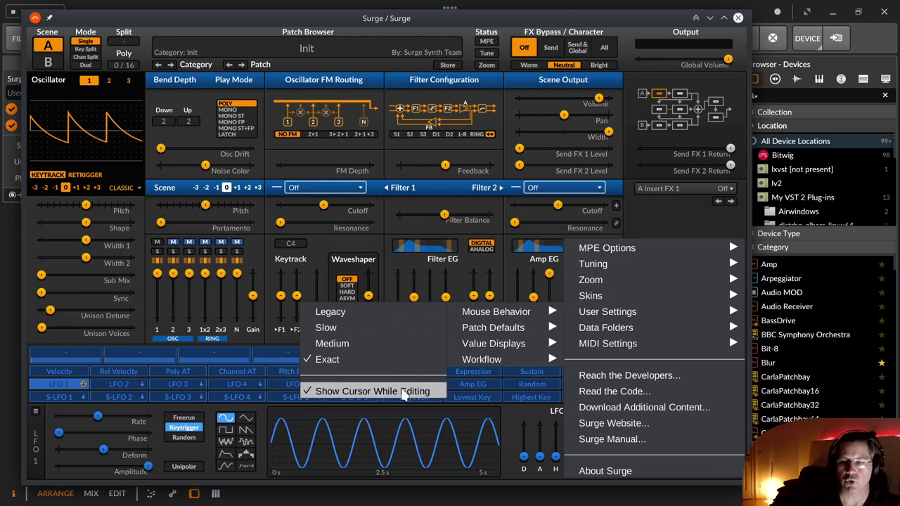
{"action": "mouse_move", "coordinate": [482, 329]}
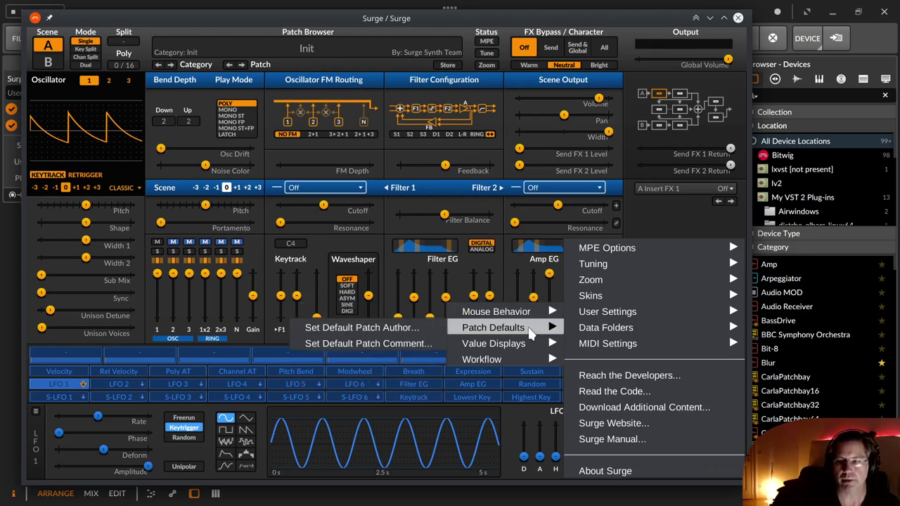
{"action": "mouse_move", "coordinate": [531, 350]}
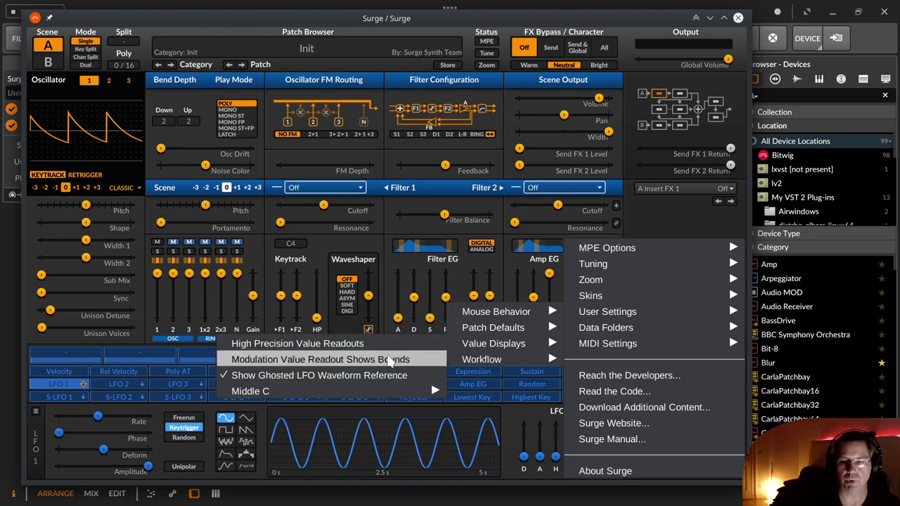
{"action": "mouse_move", "coordinate": [384, 394]}
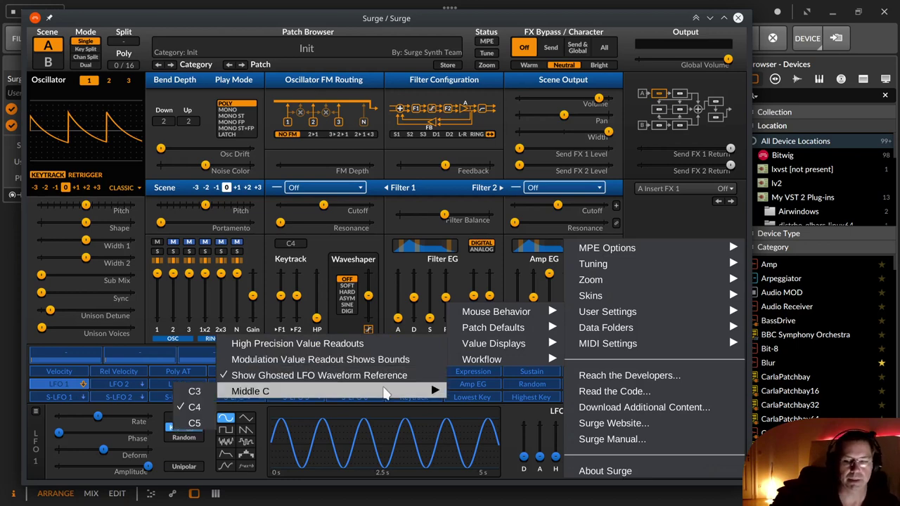
{"action": "mouse_move", "coordinate": [493, 360]}
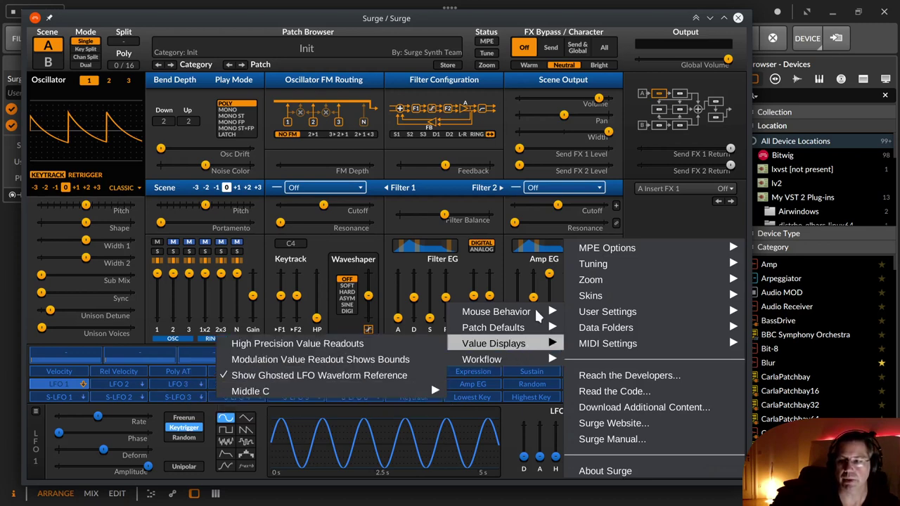
- Examine the data folder and MIDI settings options, and view the About Surge information
{"action": "mouse_move", "coordinate": [653, 336]}
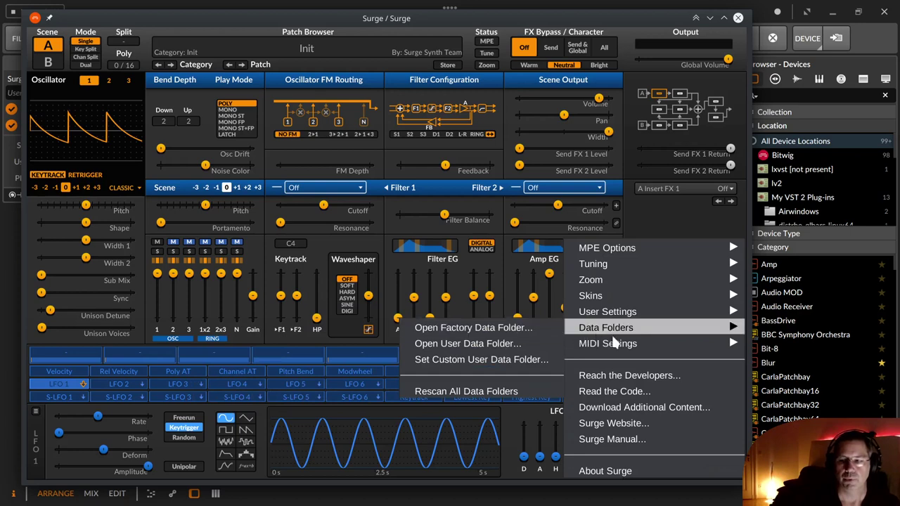
{"action": "mouse_move", "coordinate": [610, 345]}
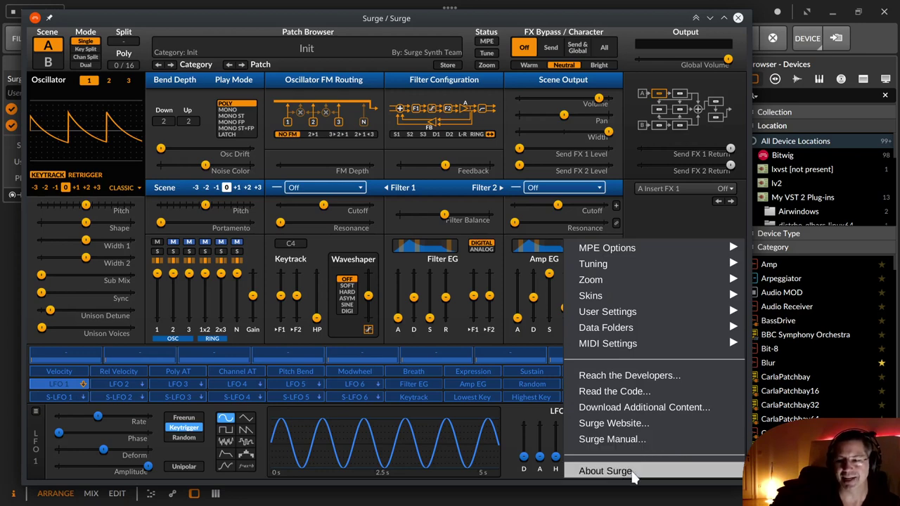
{"action": "left_click", "coordinate": [633, 473]}
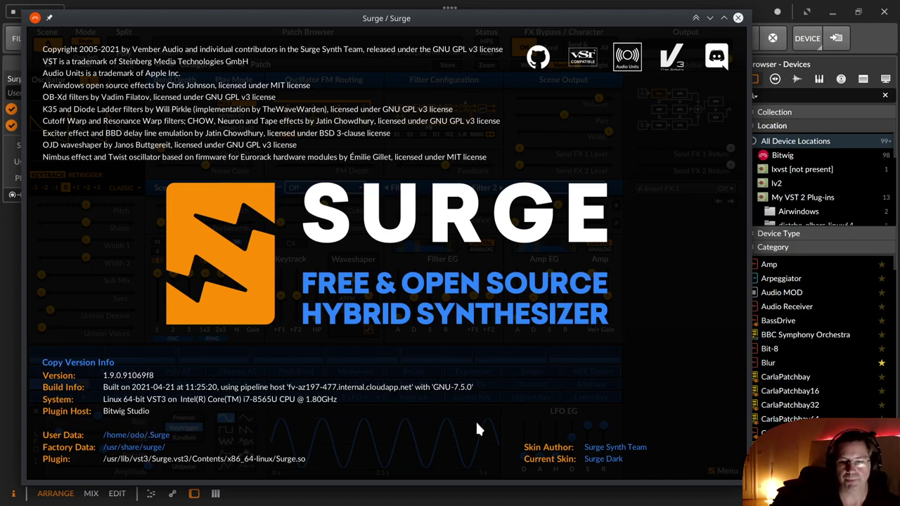
{"action": "left_click", "coordinate": [517, 99]}
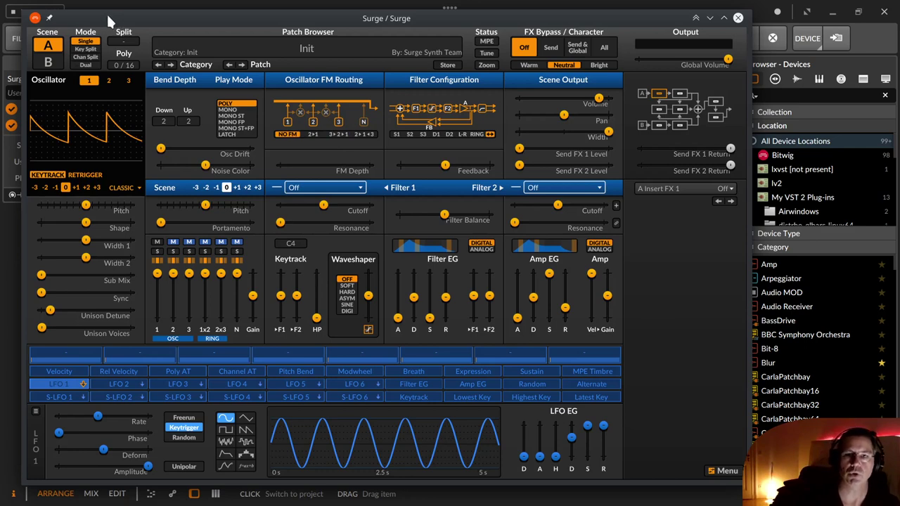
- View scene B and return to scene A
{"action": "left_click", "coordinate": [44, 64]}
{"action": "left_click", "coordinate": [44, 63]}
{"action": "left_click", "coordinate": [46, 48]}
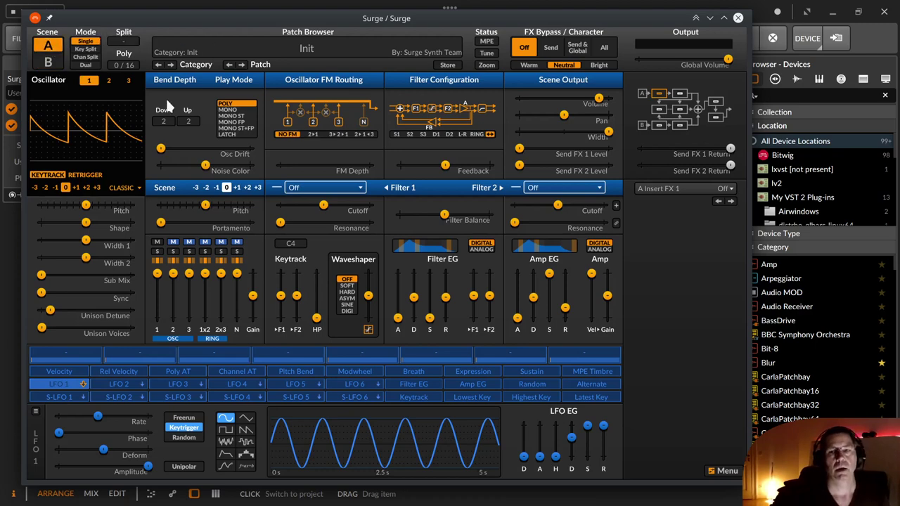
- Browse the factory and third-party patch categories, including Plucks, Sequences, Vocoder and Bluelight, without loading a patch
{"action": "left_click", "coordinate": [300, 50]}
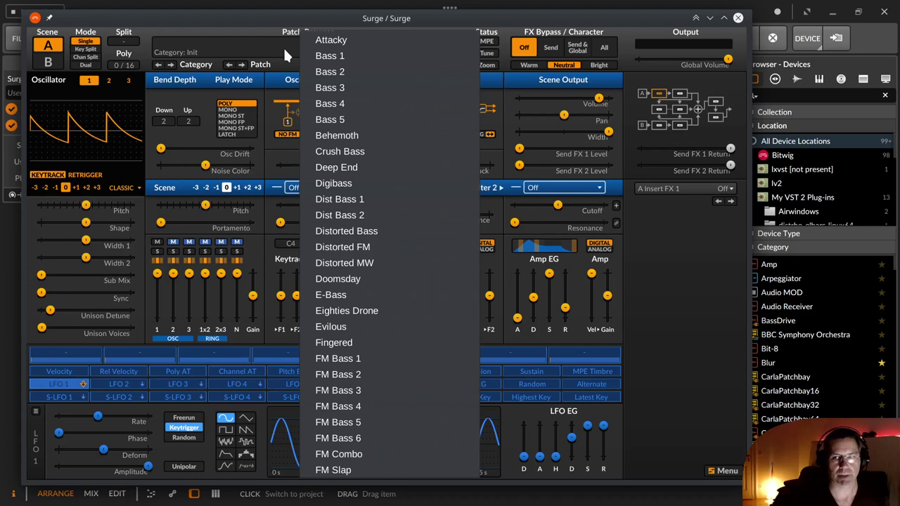
{"action": "left_click", "coordinate": [283, 46]}
{"action": "left_click", "coordinate": [284, 46]}
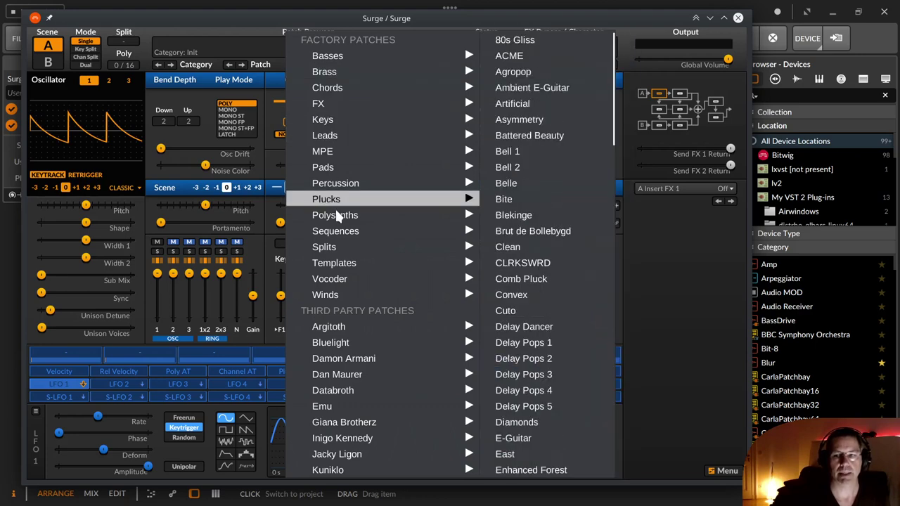
{"action": "mouse_move", "coordinate": [411, 220]}
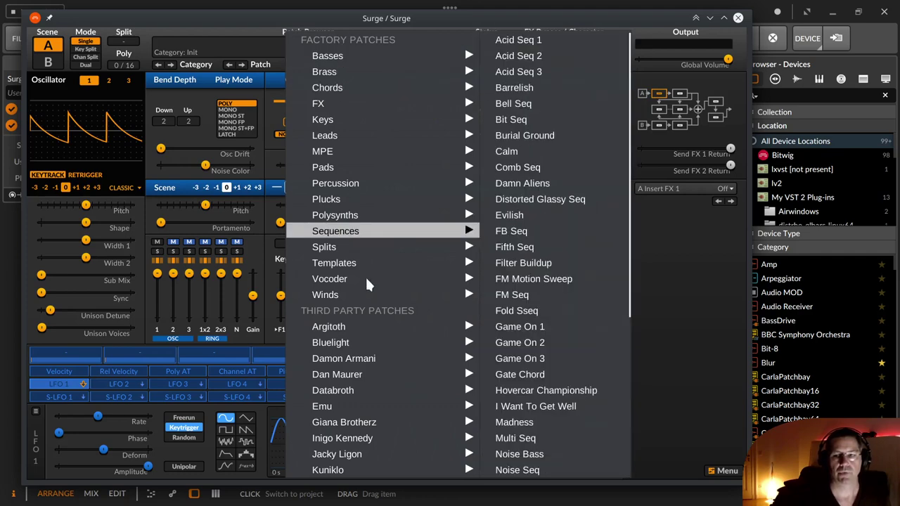
{"action": "mouse_move", "coordinate": [359, 274]}
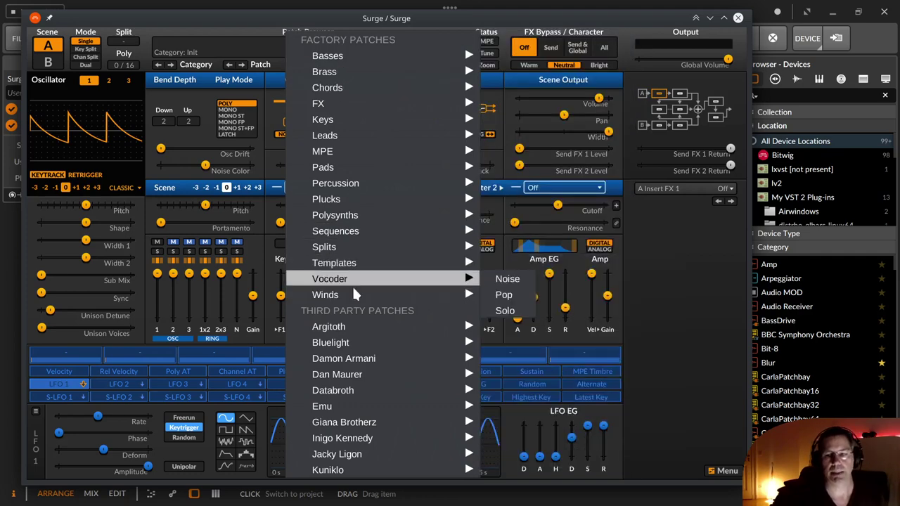
{"action": "mouse_move", "coordinate": [342, 348]}
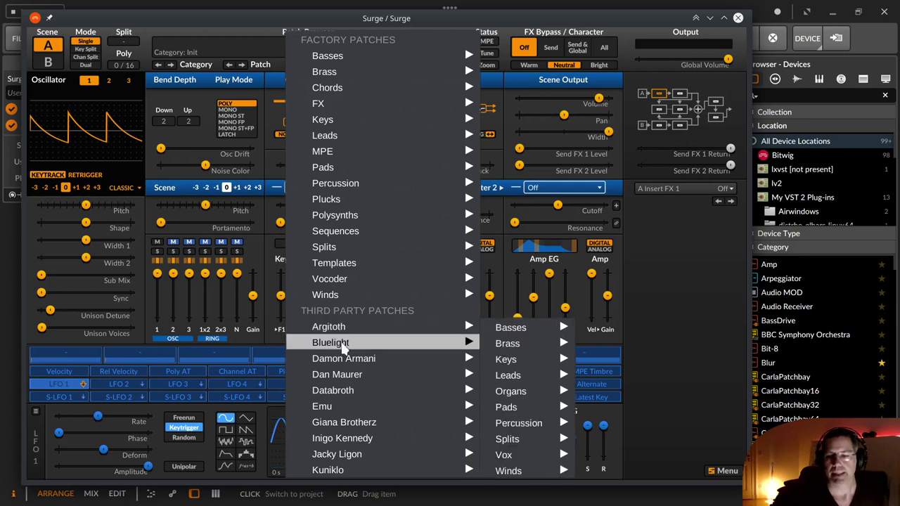
{"action": "mouse_move", "coordinate": [343, 331]}
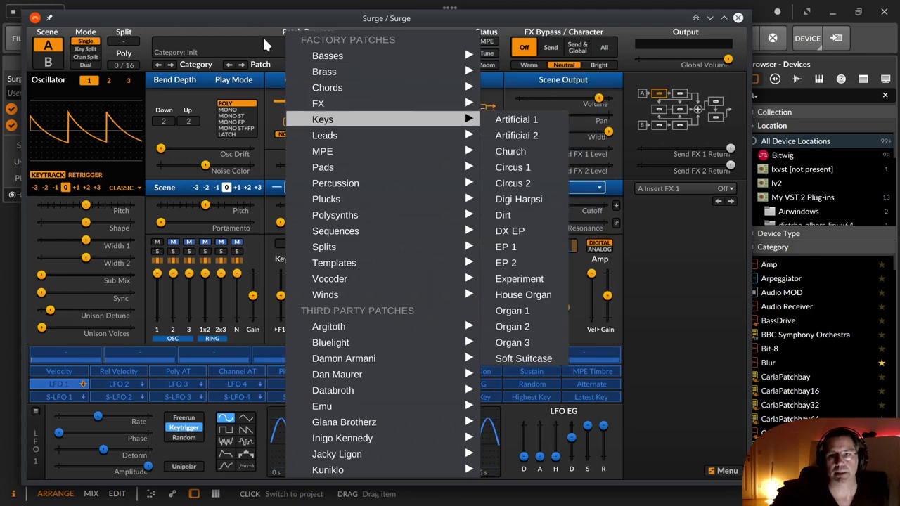
{"action": "left_click", "coordinate": [265, 28]}
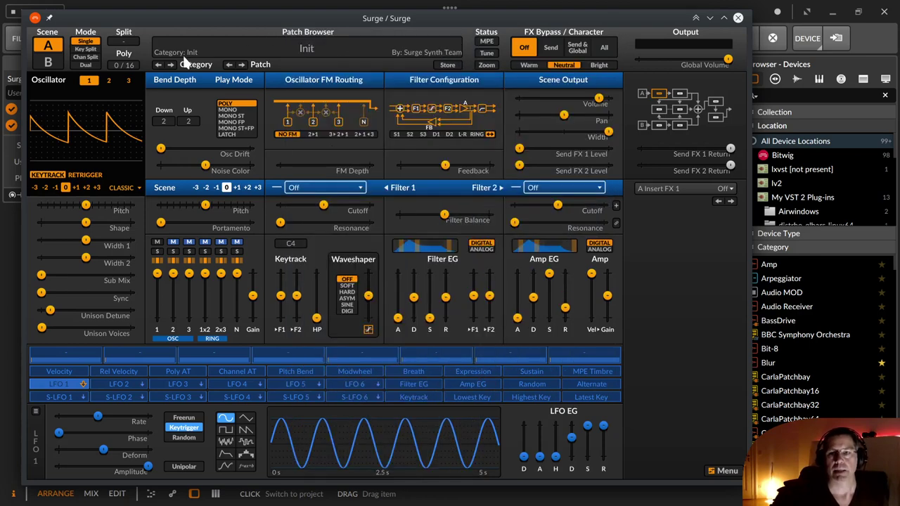
- Load the Chowning patch from the factory Pads category
{"action": "left_click", "coordinate": [242, 51]}
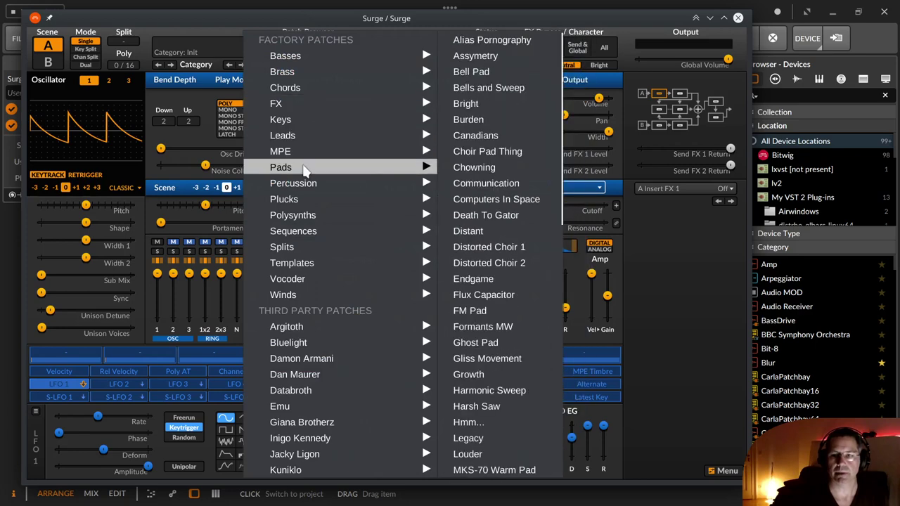
{"action": "mouse_move", "coordinate": [420, 167]}
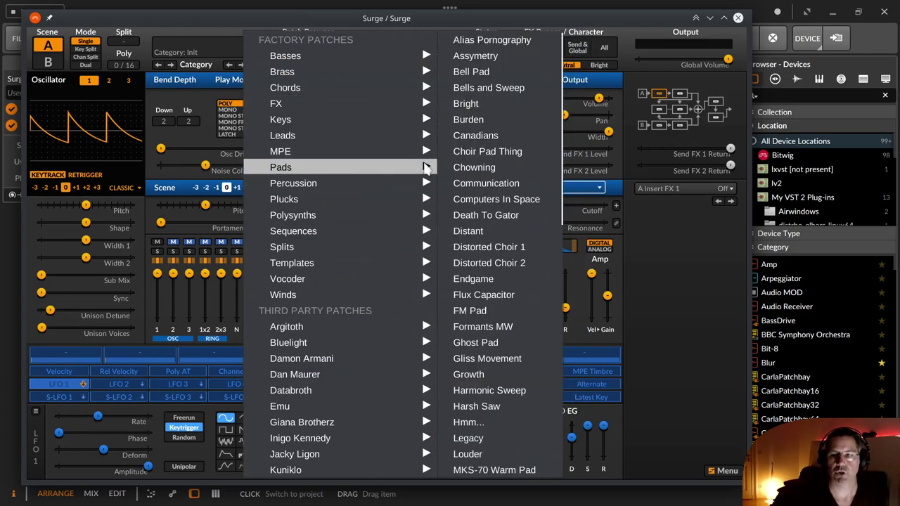
{"action": "left_click", "coordinate": [475, 167]}
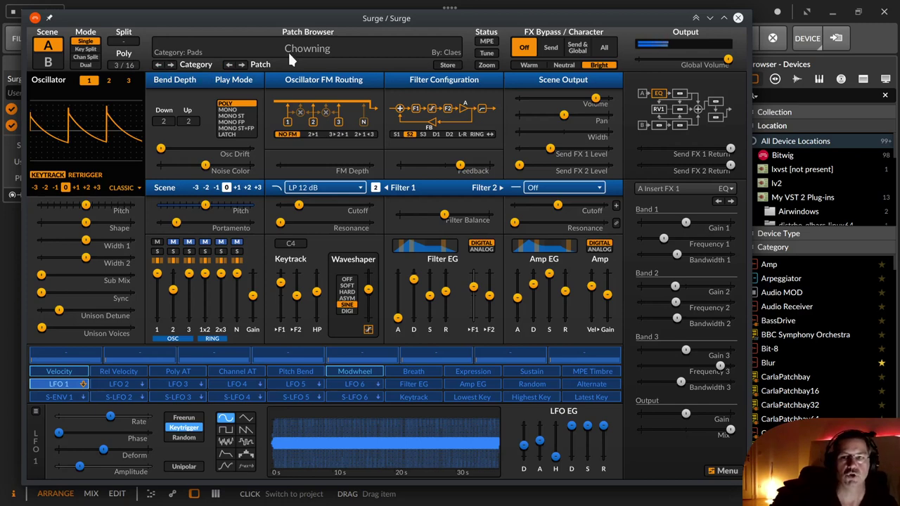
- Step forward to the Communication patch, and advance through the categories to the Ahh Polly patch in Polysynths
{"action": "left_click", "coordinate": [241, 64]}
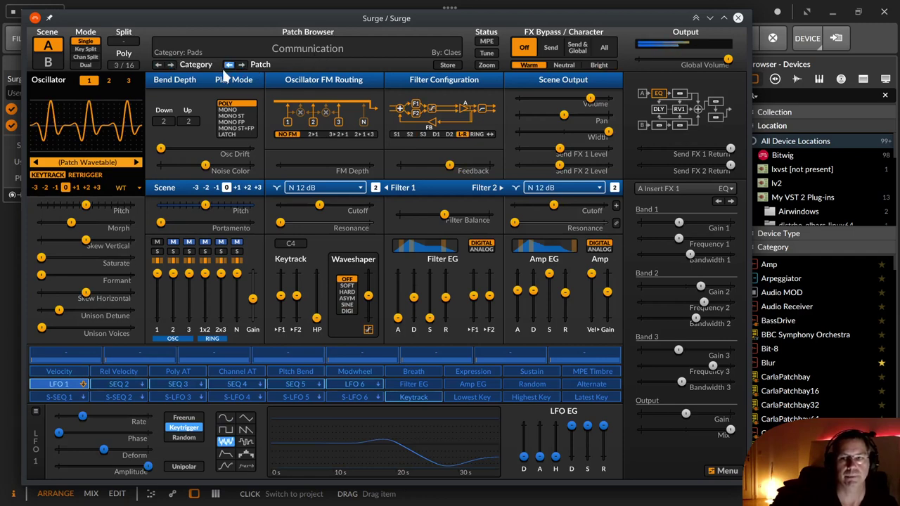
{"action": "left_click", "coordinate": [171, 65]}
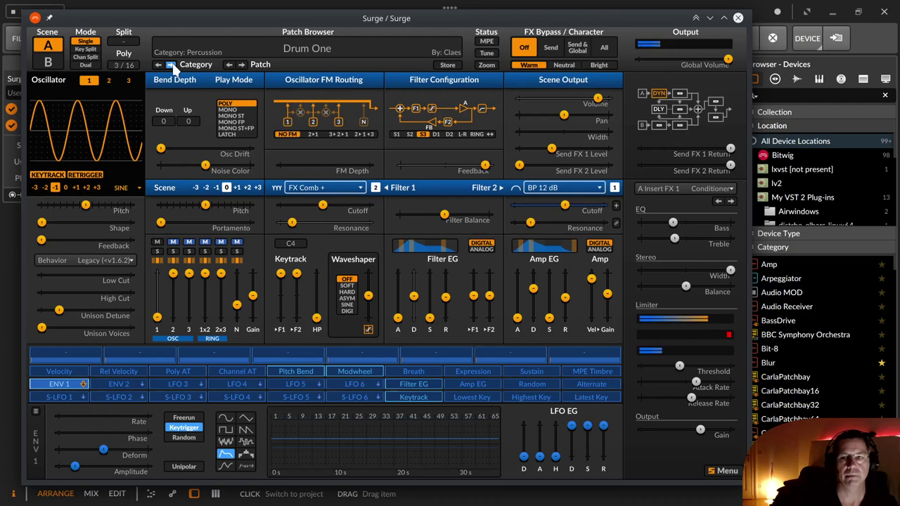
{"action": "left_click", "coordinate": [170, 65]}
{"action": "left_click", "coordinate": [171, 65]}
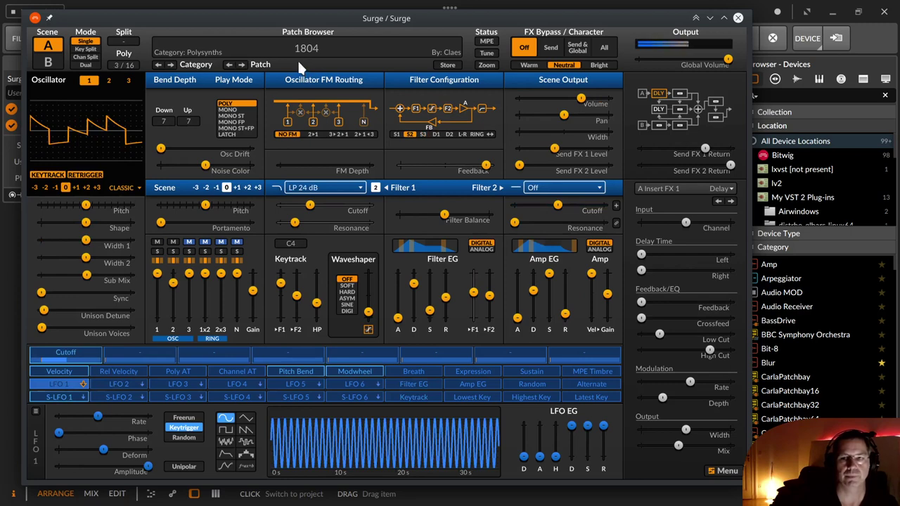
{"action": "left_click", "coordinate": [241, 65]}
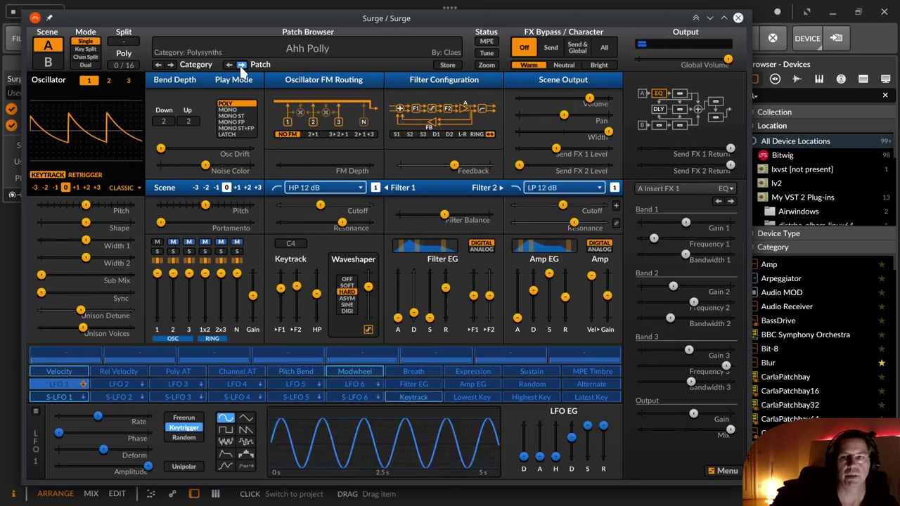
- Load the Filter Mod patch from the Polysynths category and enable MPE
{"action": "left_click", "coordinate": [271, 50]}
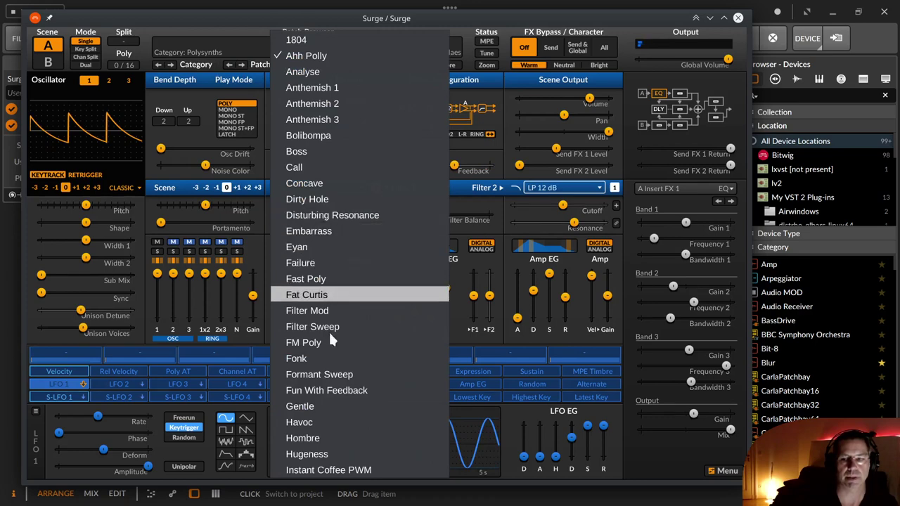
{"action": "left_click", "coordinate": [340, 308]}
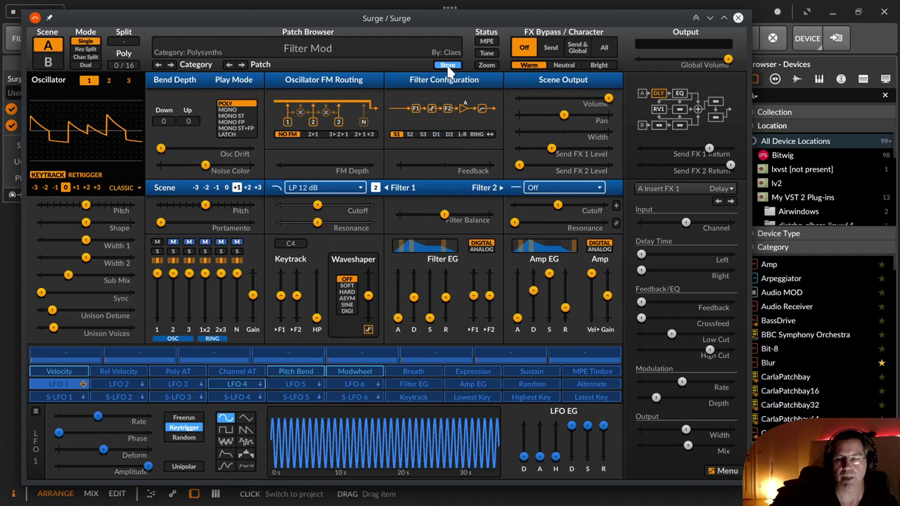
{"action": "left_click", "coordinate": [486, 40]}
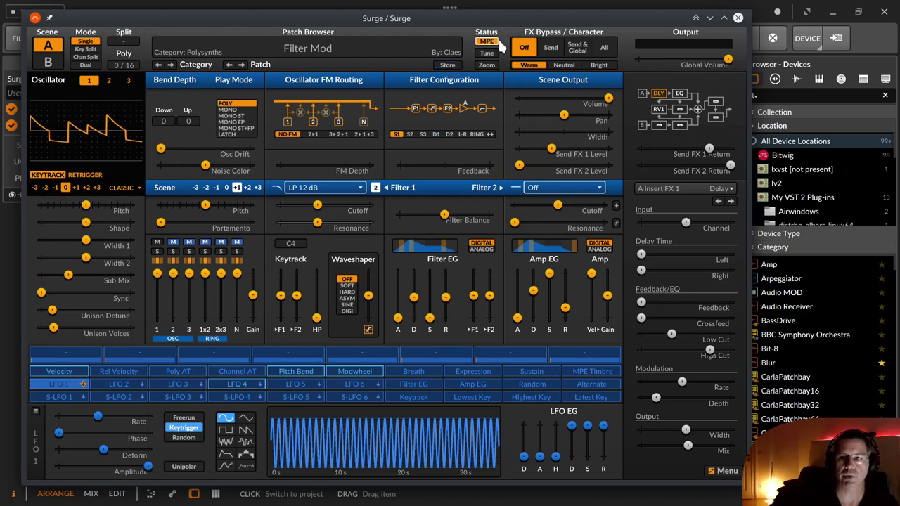
- Disable MPE, and look through the available tuning and zoom options without choosing one
{"action": "left_click", "coordinate": [487, 41]}
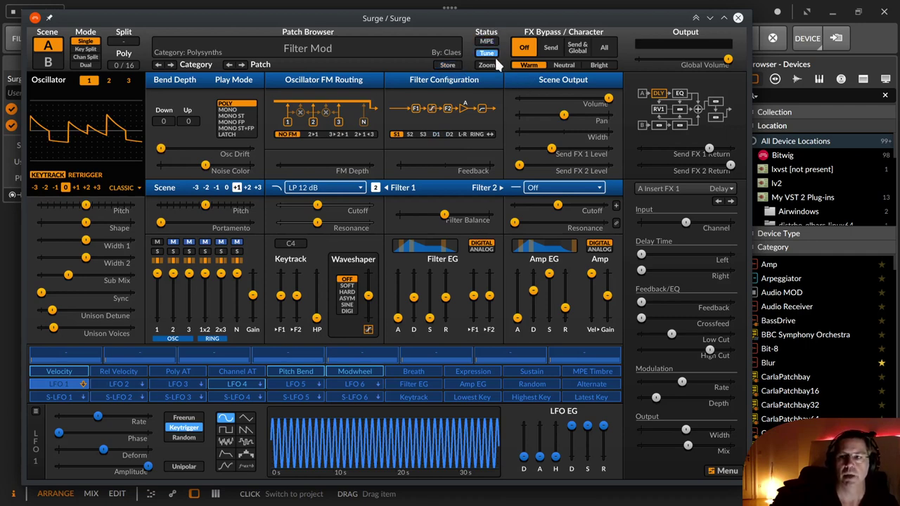
{"action": "right_click", "coordinate": [495, 55]}
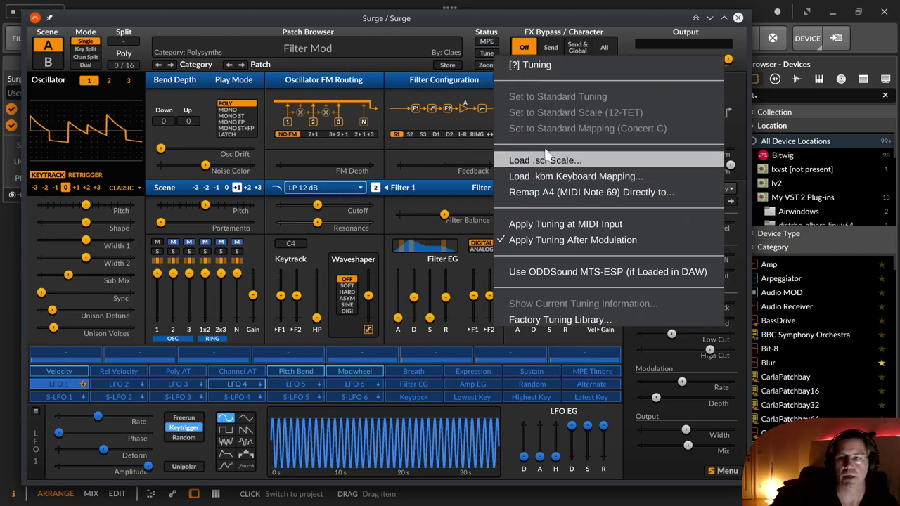
{"action": "left_click", "coordinate": [487, 71]}
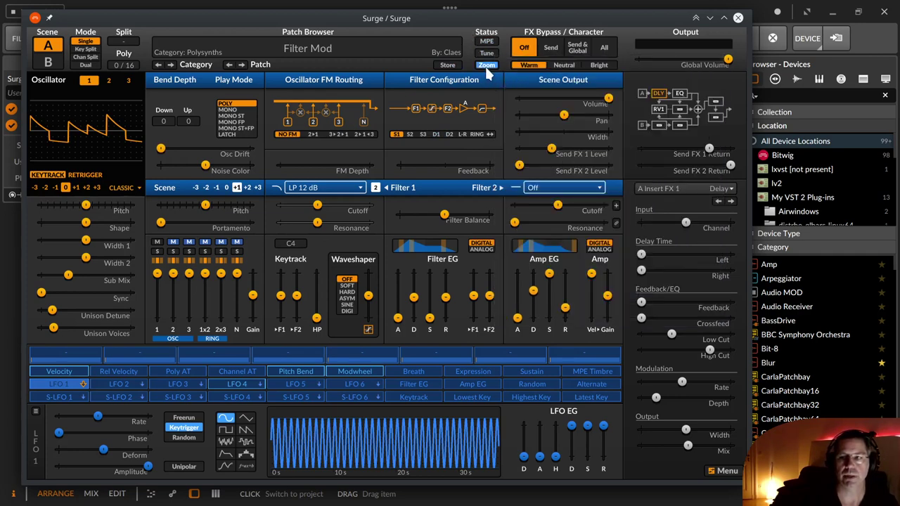
{"action": "left_click", "coordinate": [486, 64]}
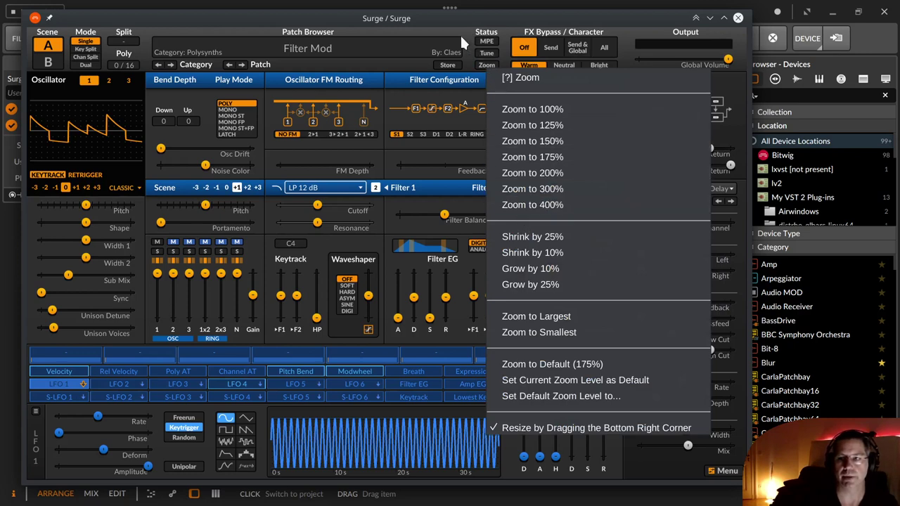
{"action": "left_click", "coordinate": [468, 38]}
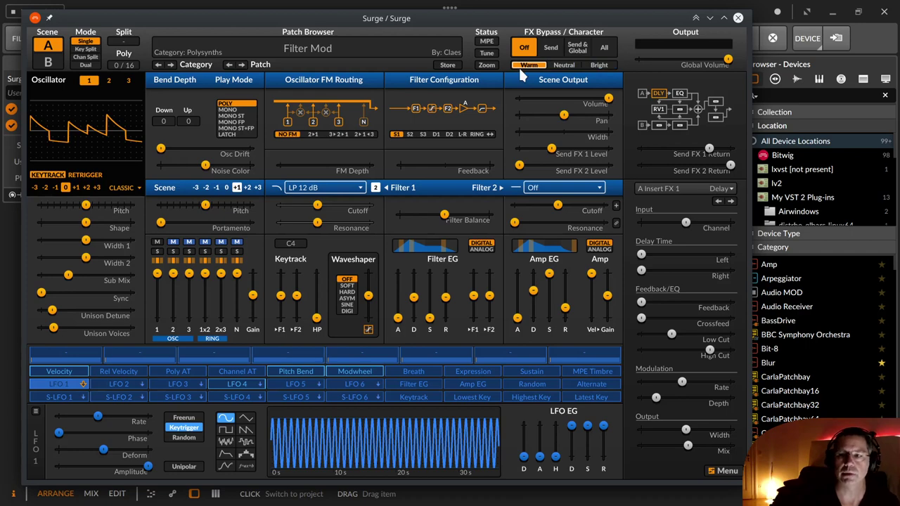
- Try the Neutral and Bright output characters, and return the character to Warm
{"action": "left_click", "coordinate": [567, 66]}
{"action": "left_click", "coordinate": [601, 66]}
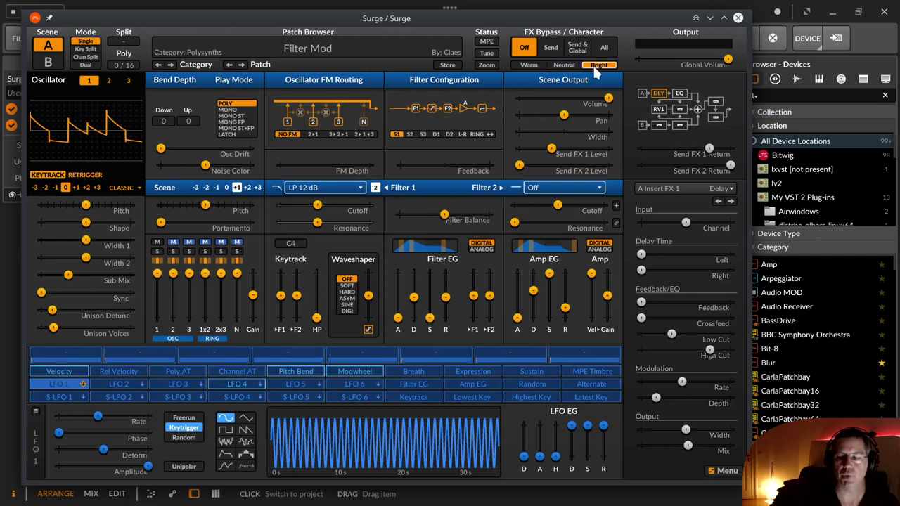
{"action": "left_click", "coordinate": [561, 64]}
{"action": "left_click", "coordinate": [536, 65]}
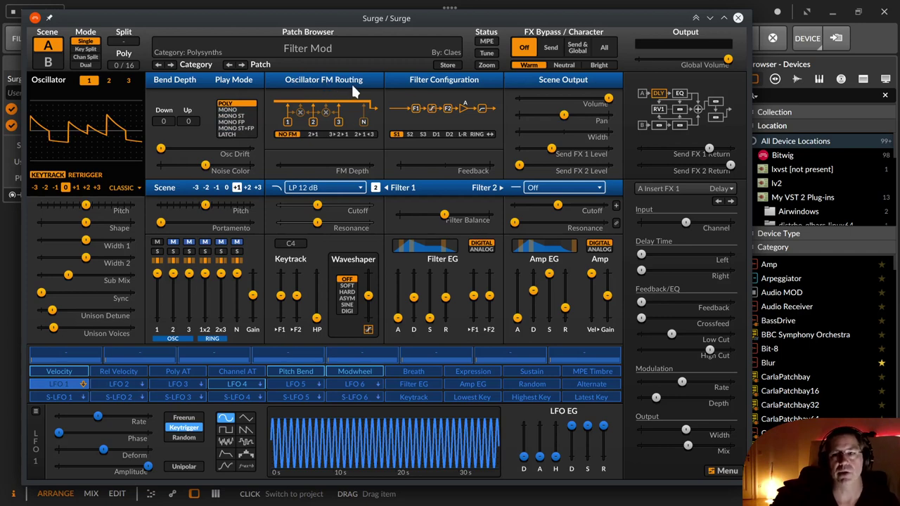
- Try the 2>1 and 3>2>1 oscillator FM routings, and set the routing back to No FM
{"action": "left_click", "coordinate": [313, 134]}
{"action": "left_click", "coordinate": [338, 135]}
{"action": "left_click", "coordinate": [287, 134]}
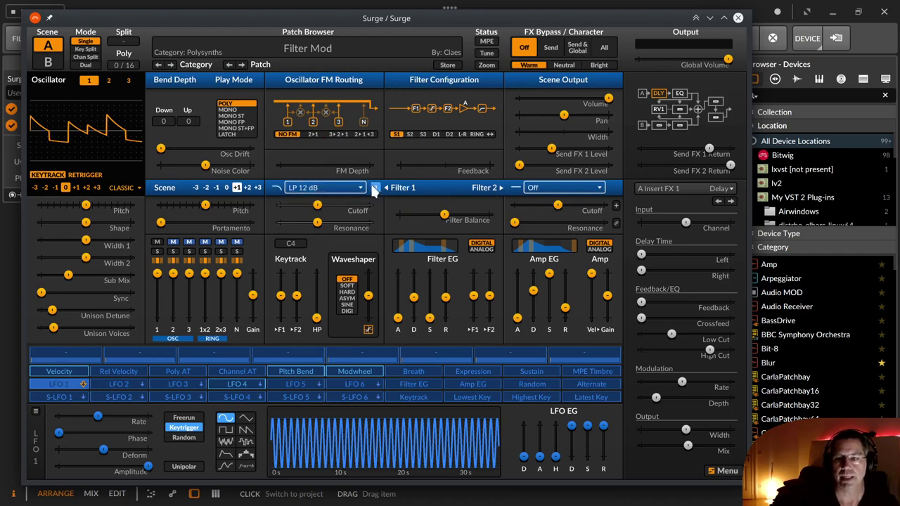
- Look through the Filter 2 types, including the Highpass variants, without choosing one
{"action": "left_click", "coordinate": [551, 189]}
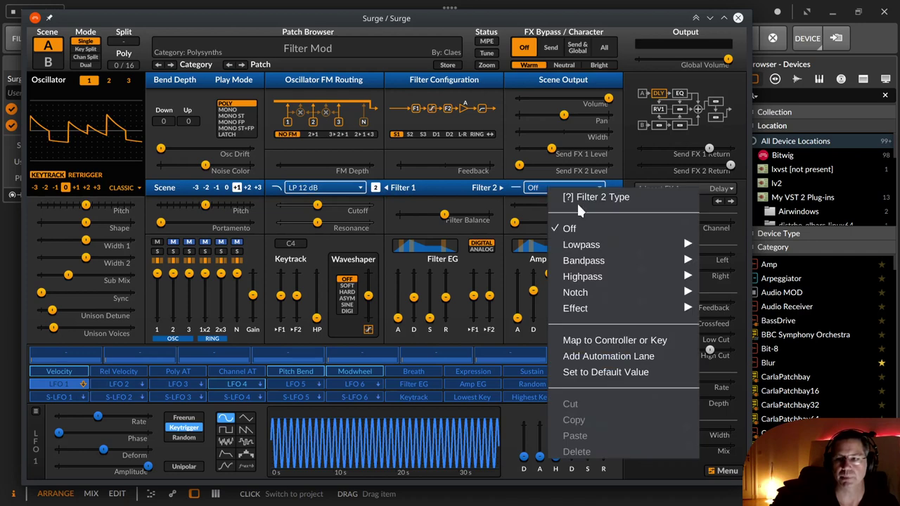
{"action": "mouse_move", "coordinate": [609, 276]}
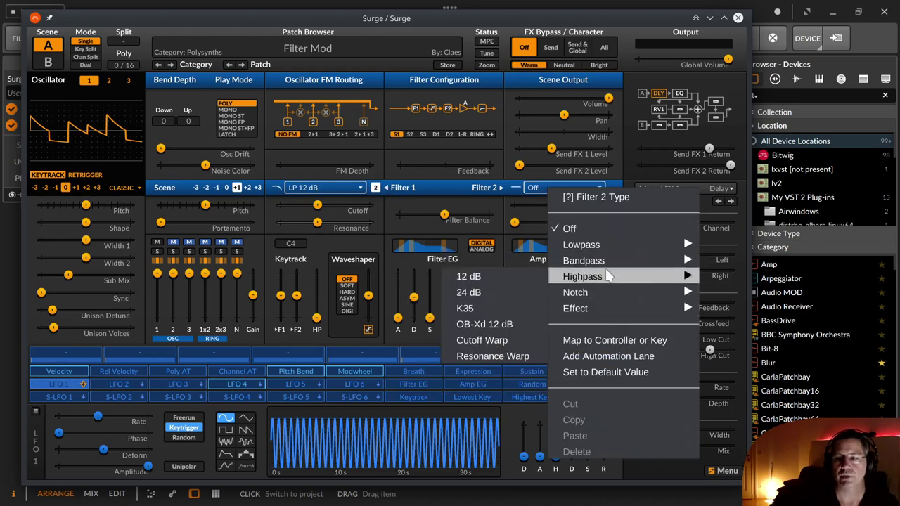
{"action": "left_click", "coordinate": [490, 190]}
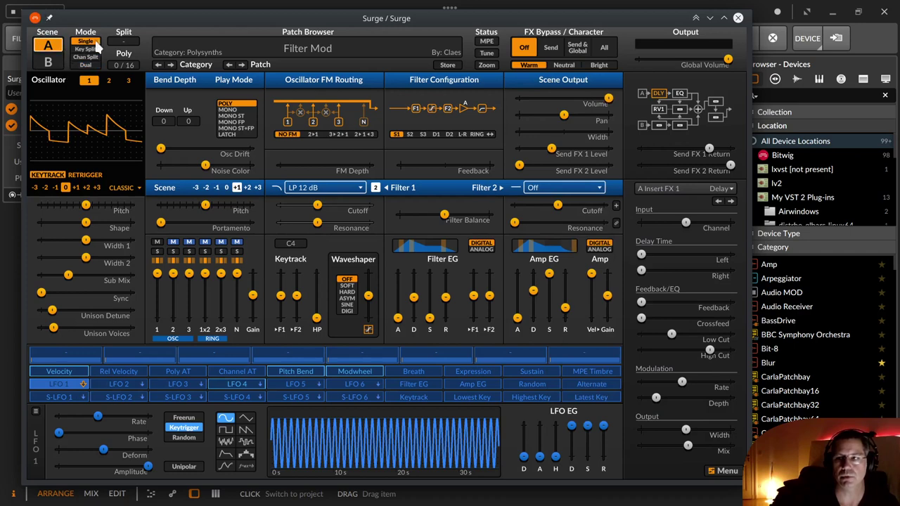
- Lower the output volume of scene A, check scene B's settings, and return to scene A
{"action": "left_click_drag", "start_coordinate": [608, 99], "coordinate": [574, 98]}
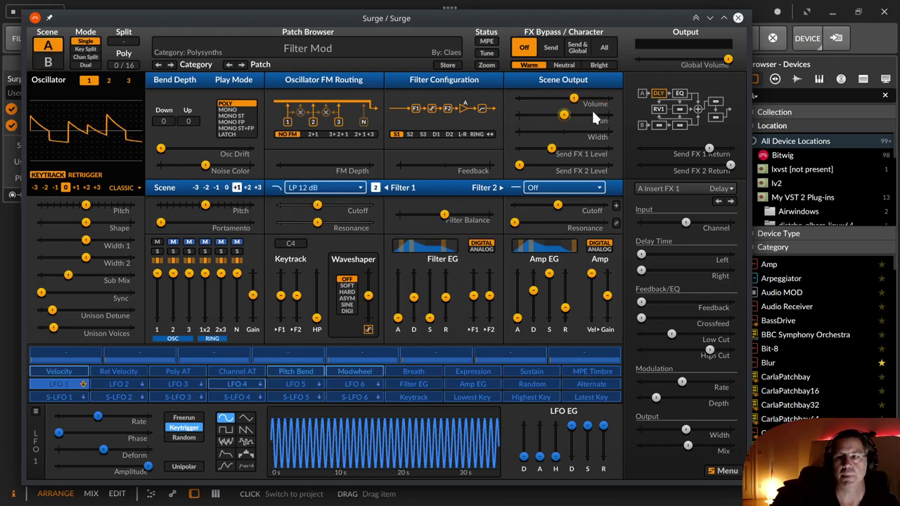
{"action": "left_click", "coordinate": [48, 61]}
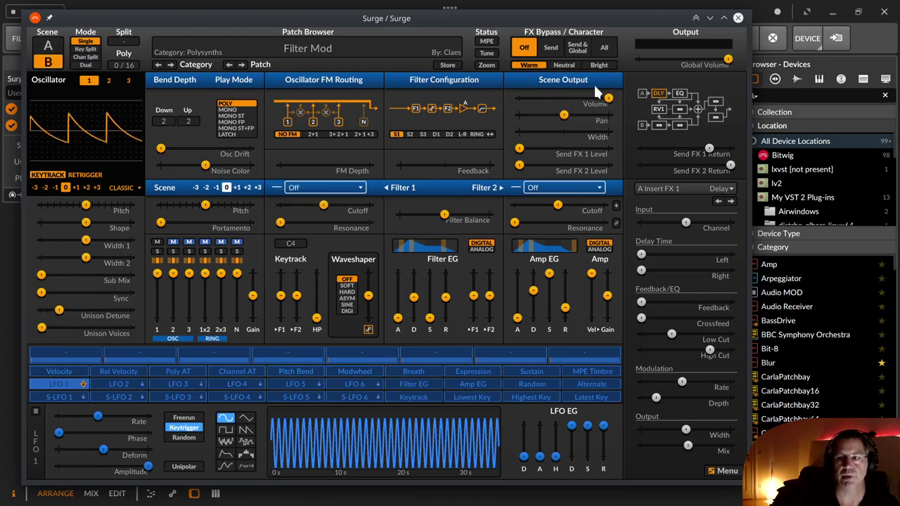
{"action": "left_click", "coordinate": [46, 48]}
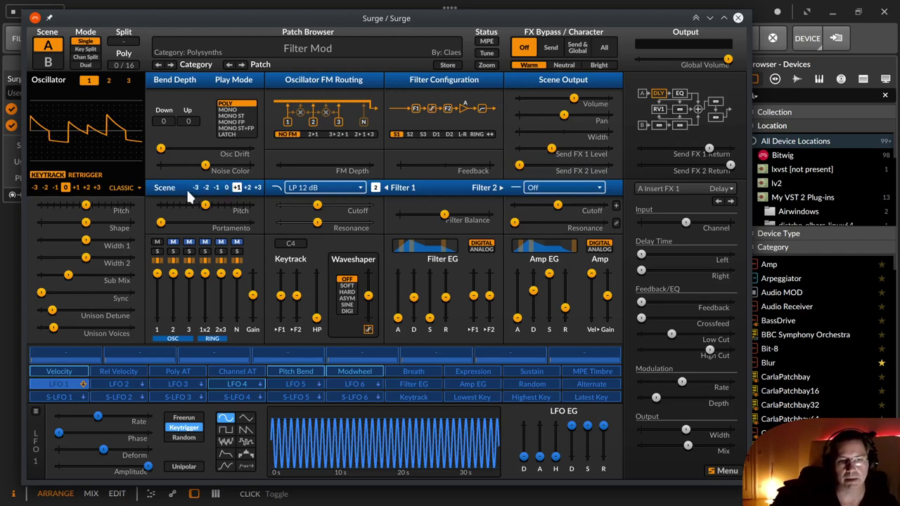
- Try lower octaves for scene A, and set its octave to 0
{"action": "left_click", "coordinate": [223, 189]}
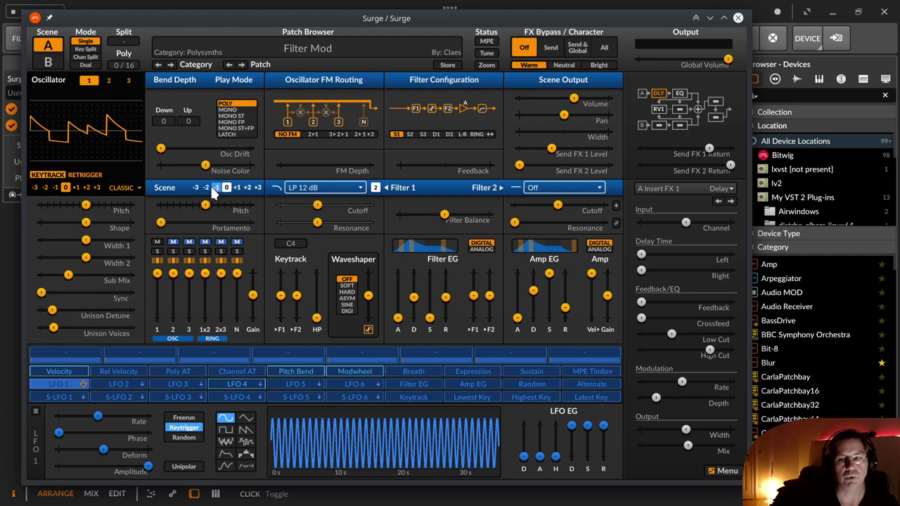
{"action": "left_click", "coordinate": [205, 187]}
{"action": "left_click", "coordinate": [226, 188]}
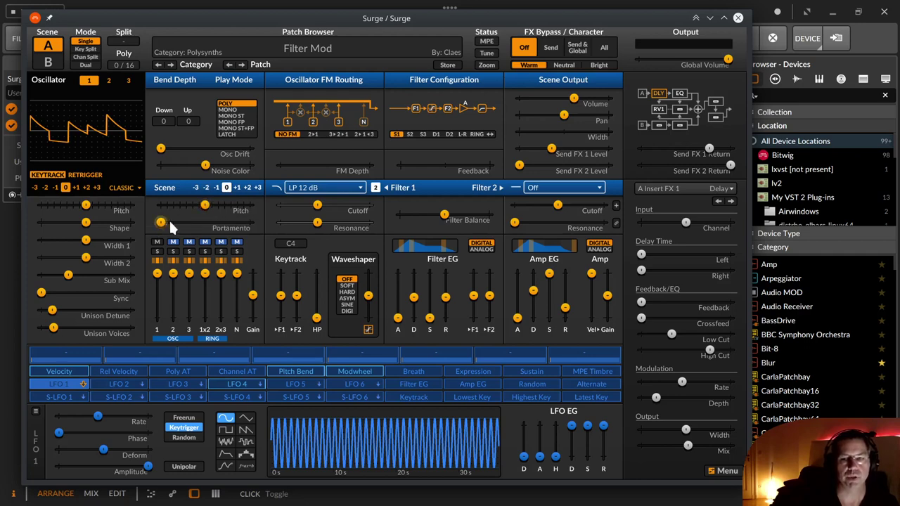
{"action": "left_click", "coordinate": [156, 241]}
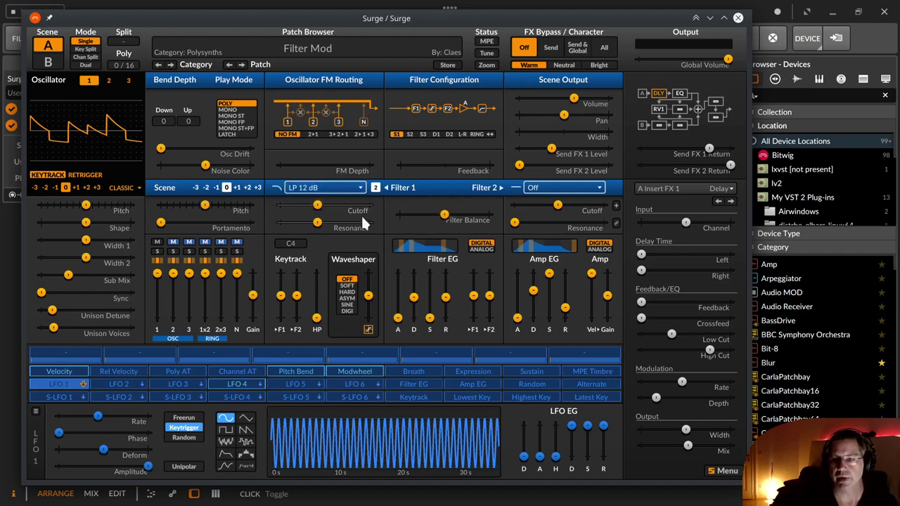
{"action": "left_click", "coordinate": [347, 285]}
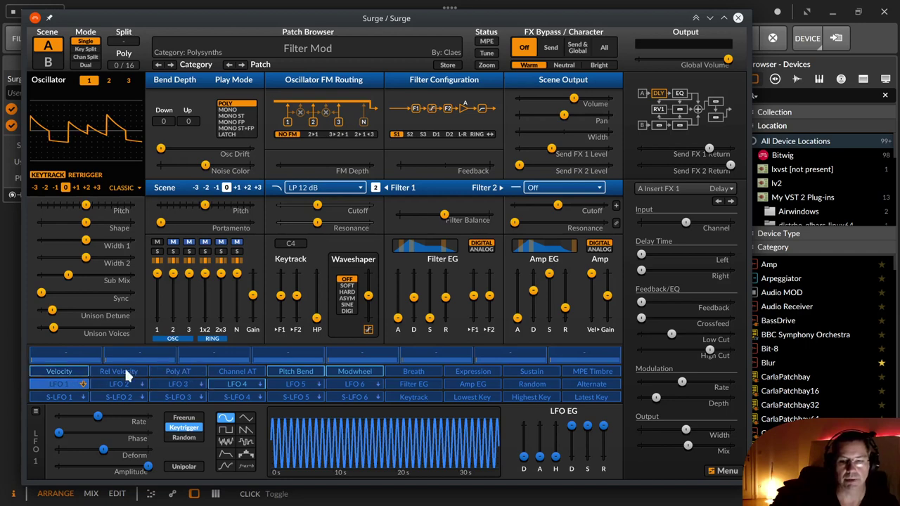
- Assign Velocity to raise oscillator 1's pitch, and leave modulation assignment
{"action": "left_click", "coordinate": [78, 370]}
{"action": "left_click", "coordinate": [79, 373]}
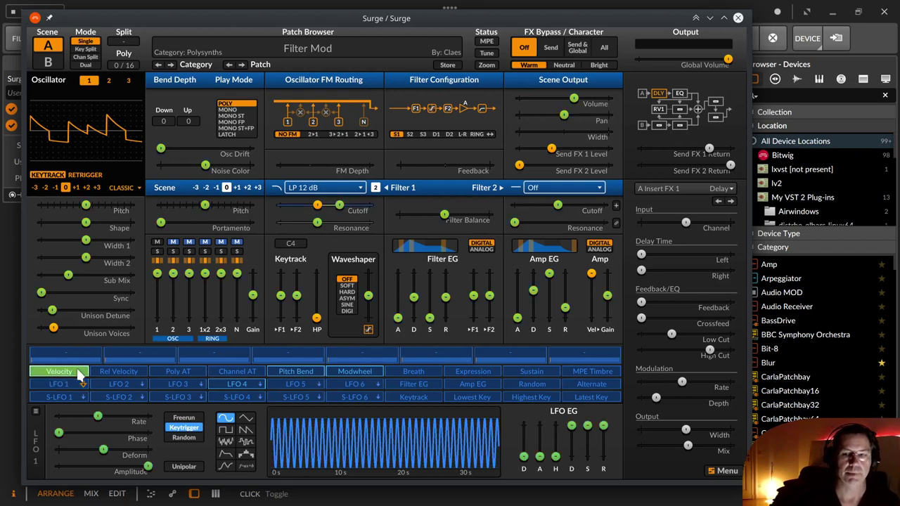
{"action": "left_click_drag", "start_coordinate": [86, 204], "coordinate": [114, 205]}
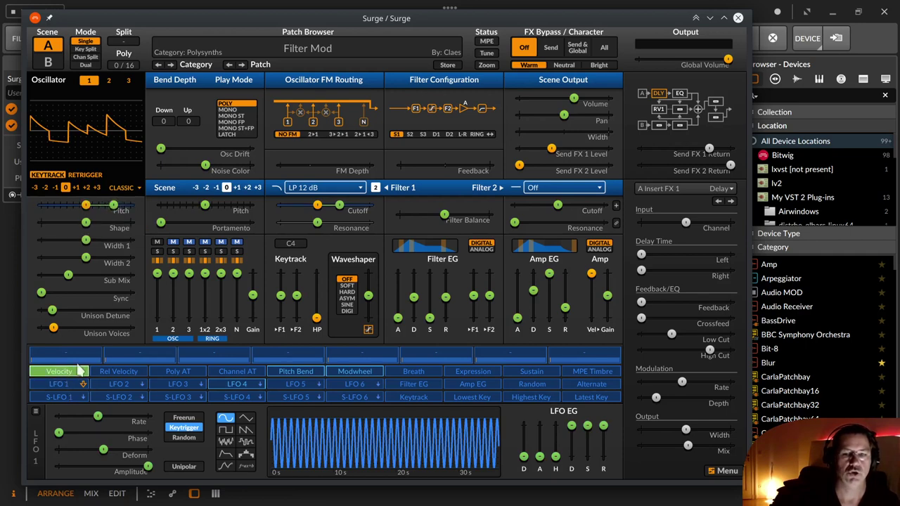
{"action": "left_click", "coordinate": [64, 372]}
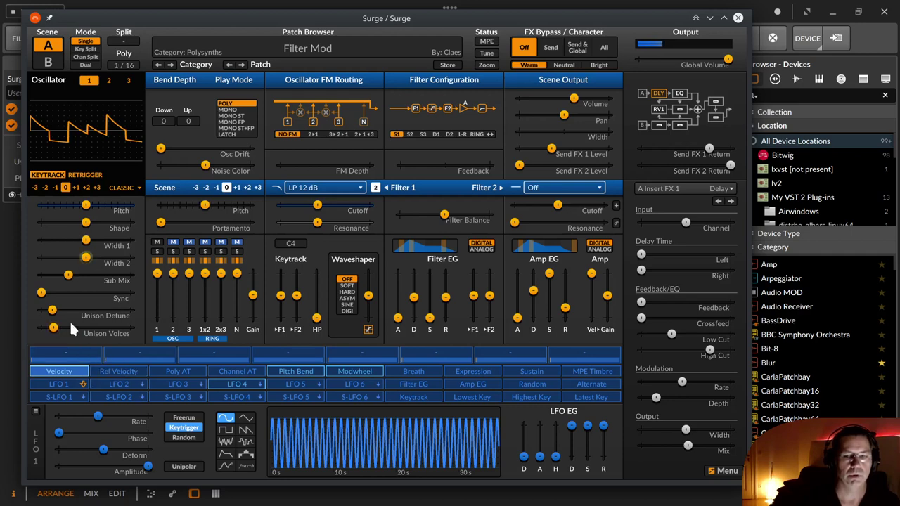
- Reset the Velocity modulation of oscillator 1's pitch to 0.00 semitones
{"action": "left_click", "coordinate": [60, 371]}
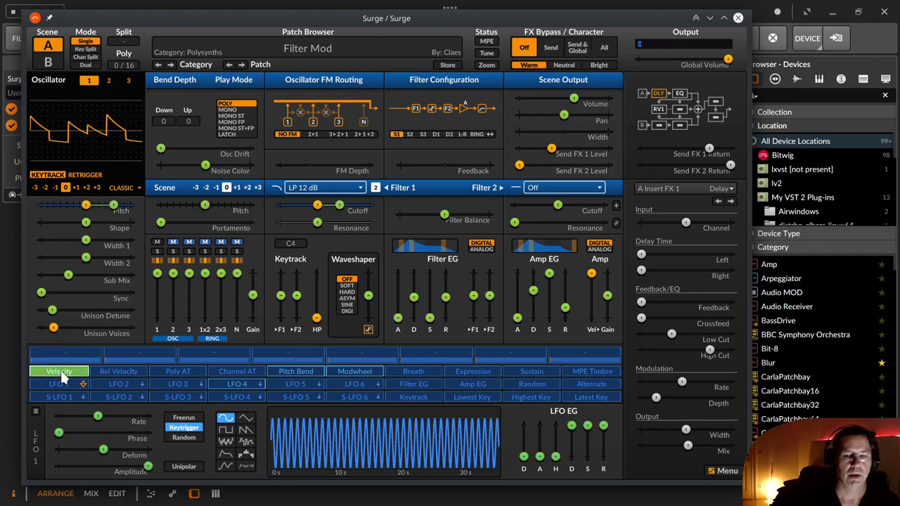
{"action": "double_click", "coordinate": [93, 205]}
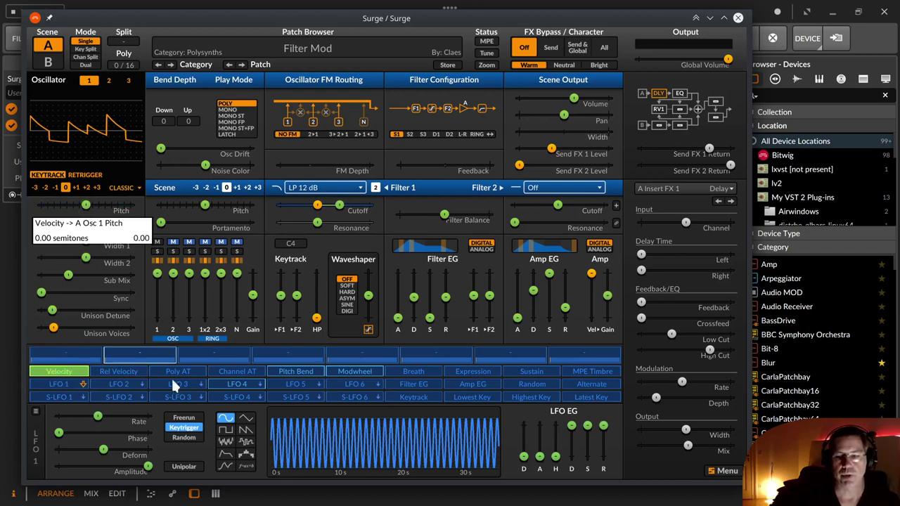
{"action": "left_click", "coordinate": [71, 372]}
{"action": "left_click", "coordinate": [71, 372]}
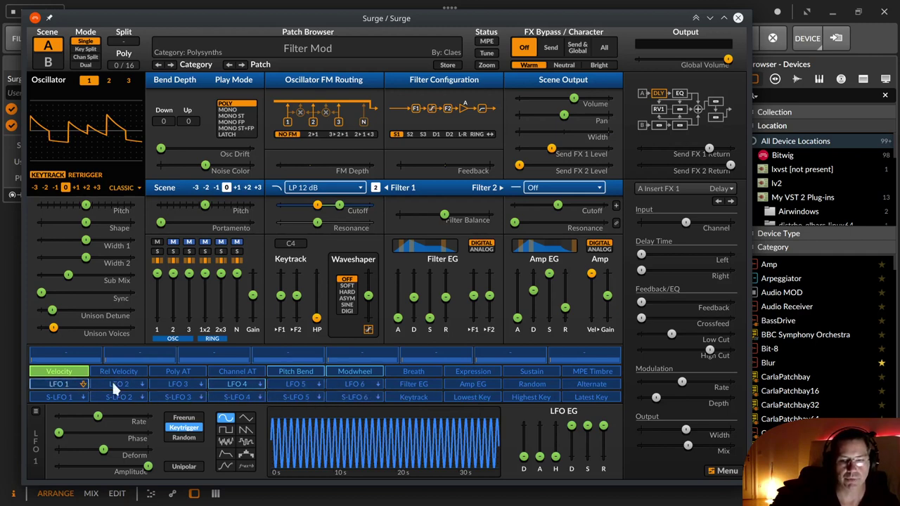
- Examine which parameters Velocity, LFO 2 and S-LFO 1 can modulate, checking oscillators 1 and 2
{"action": "left_click", "coordinate": [110, 82]}
{"action": "left_click", "coordinate": [89, 80]}
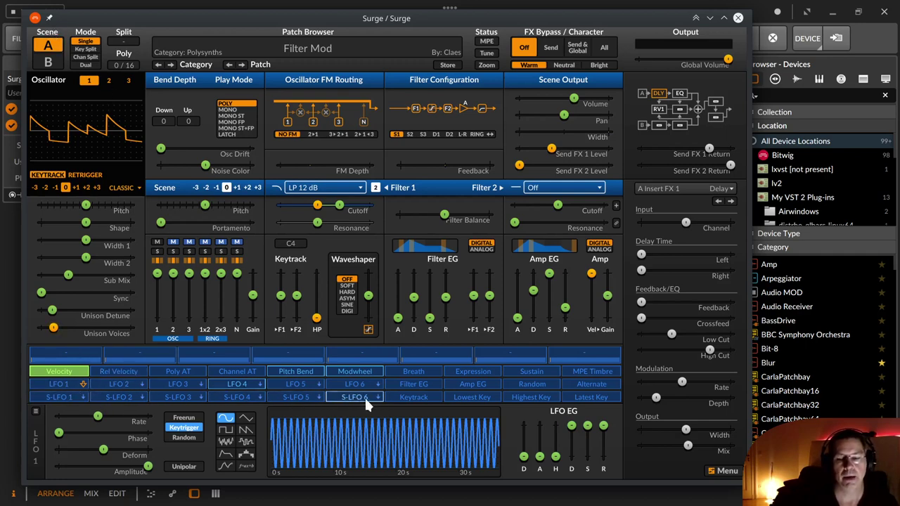
{"action": "left_click", "coordinate": [128, 383]}
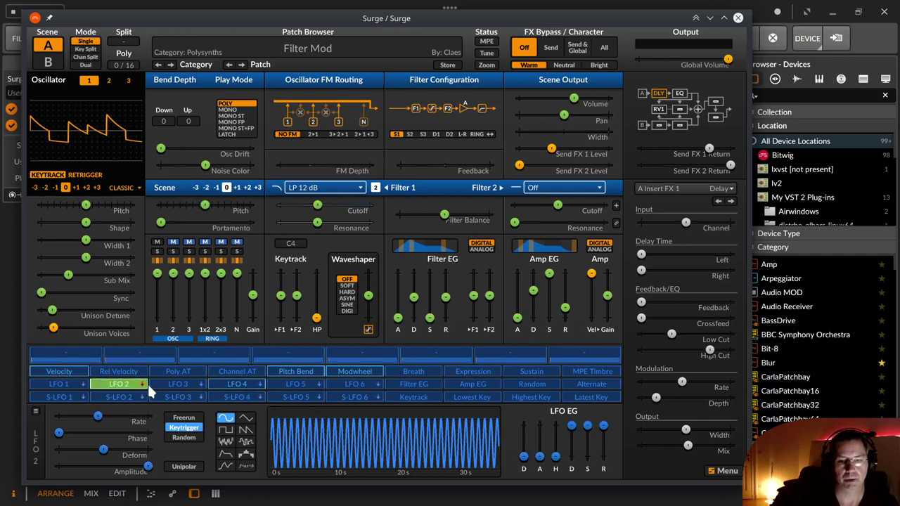
{"action": "left_click", "coordinate": [109, 82]}
{"action": "left_click", "coordinate": [90, 82]}
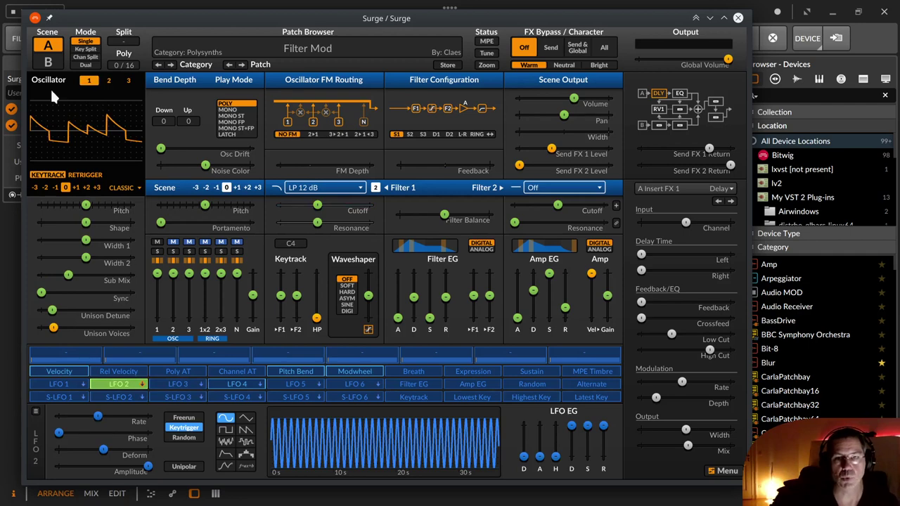
{"action": "left_click", "coordinate": [61, 395]}
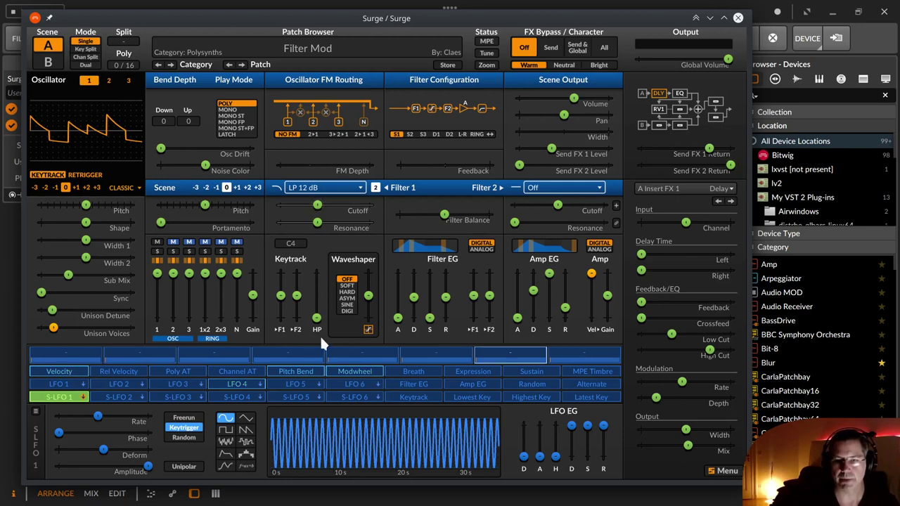
{"action": "left_click", "coordinate": [64, 397]}
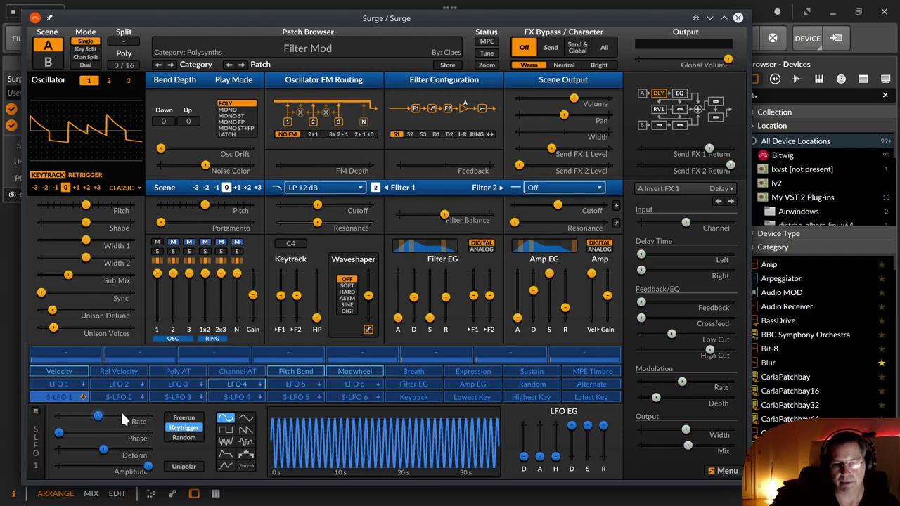
- Set LFO 1 to a square wave with a rate of about 0.097 Hz
{"action": "left_click", "coordinate": [69, 382]}
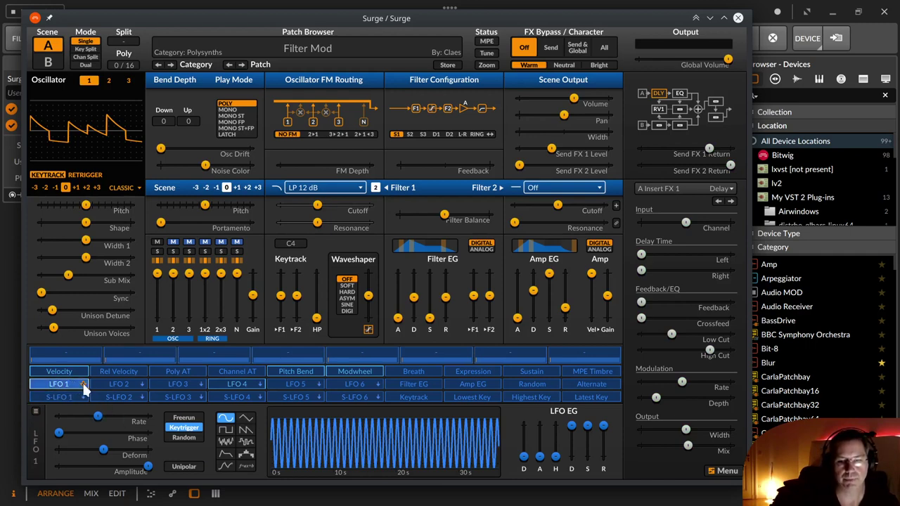
{"action": "left_click", "coordinate": [225, 430]}
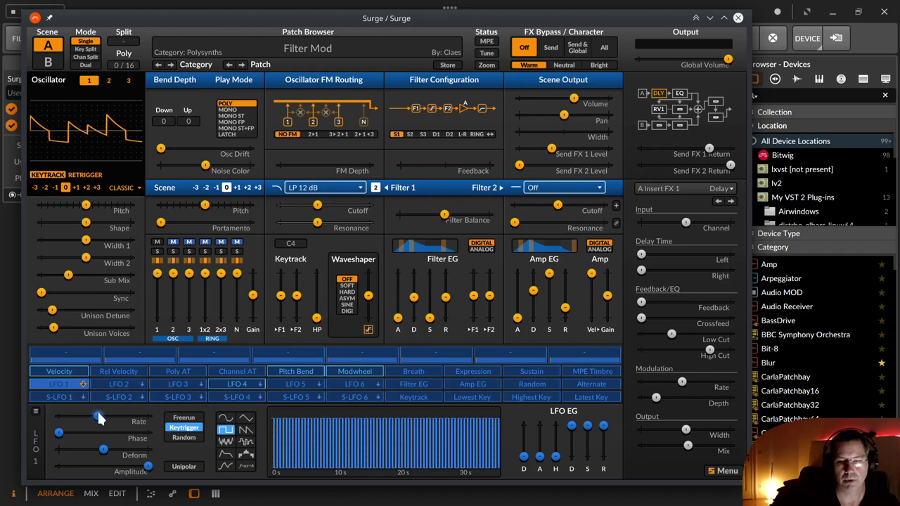
{"action": "left_click_drag", "start_coordinate": [100, 419], "coordinate": [79, 417]}
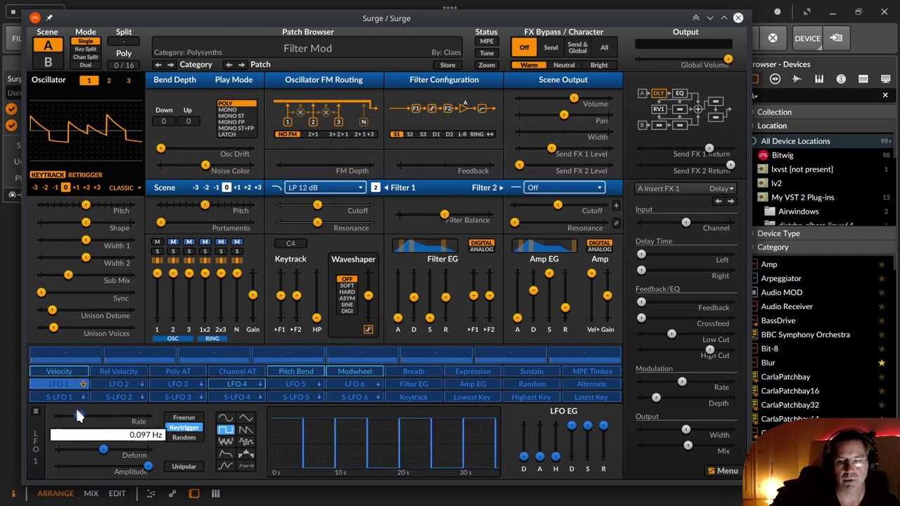
- Compare the settings of LFO 2 with LFO 1, and try LFO 1's Unipolar option
{"action": "left_click", "coordinate": [117, 384]}
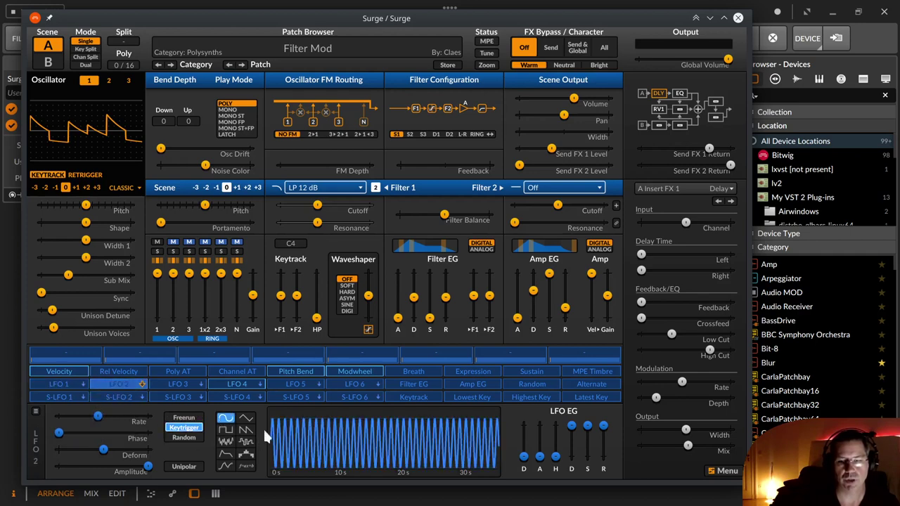
{"action": "left_click", "coordinate": [50, 384]}
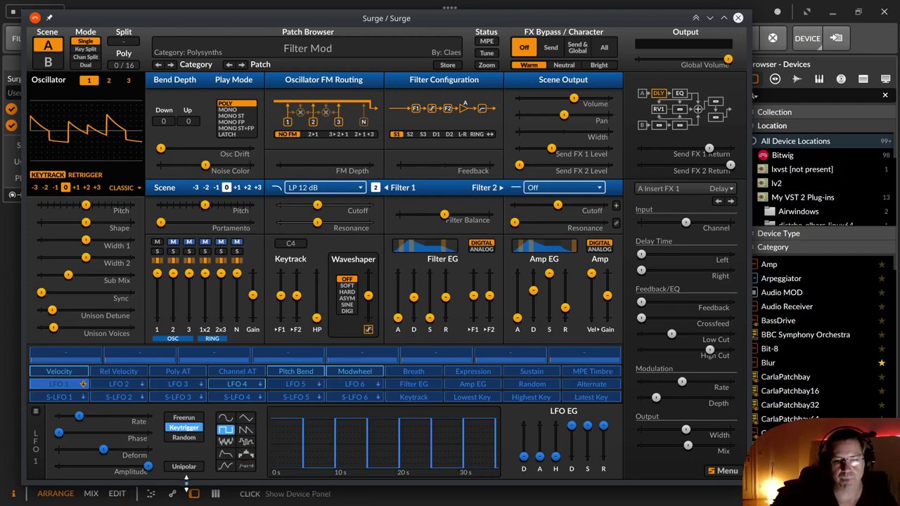
{"action": "left_click", "coordinate": [184, 467]}
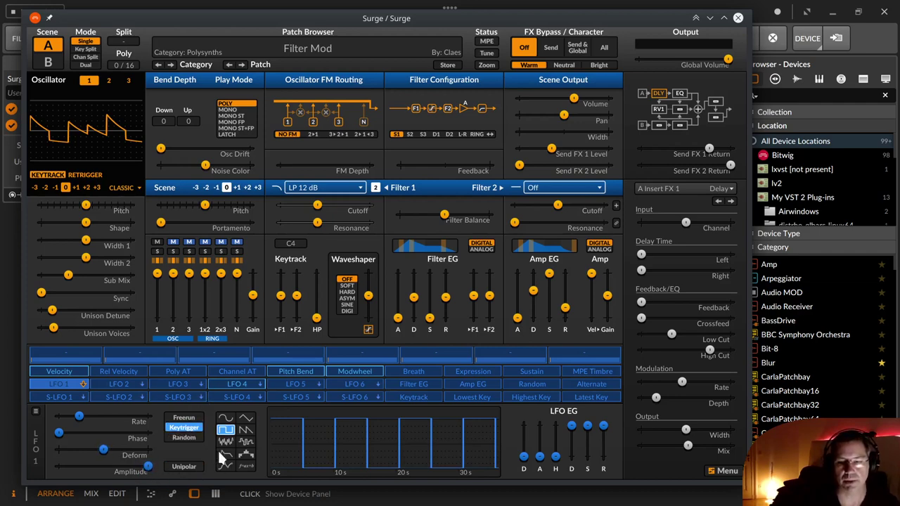
- Try the formula, step sequencer, MSEG and sine shapes on LFO 1 and return it to the square wave
{"action": "left_click", "coordinate": [246, 468]}
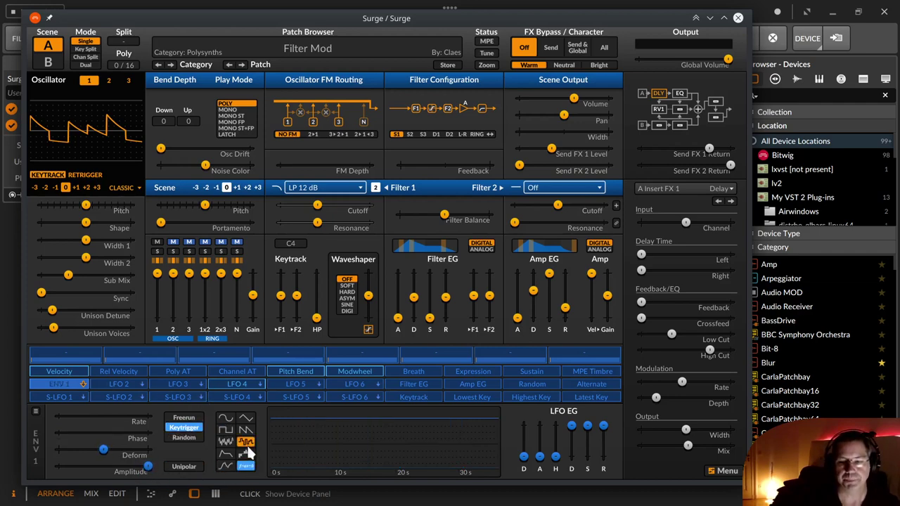
{"action": "left_click", "coordinate": [247, 455]}
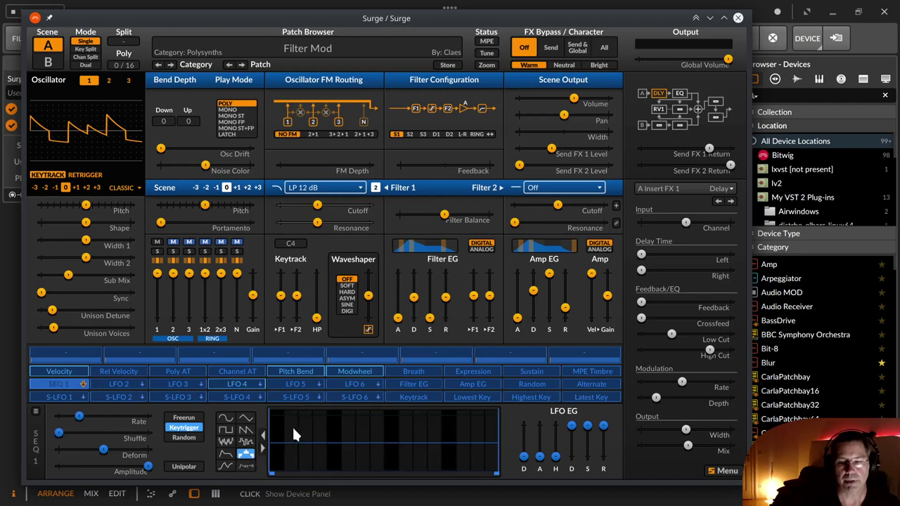
{"action": "left_click", "coordinate": [246, 441]}
{"action": "left_click", "coordinate": [224, 468]}
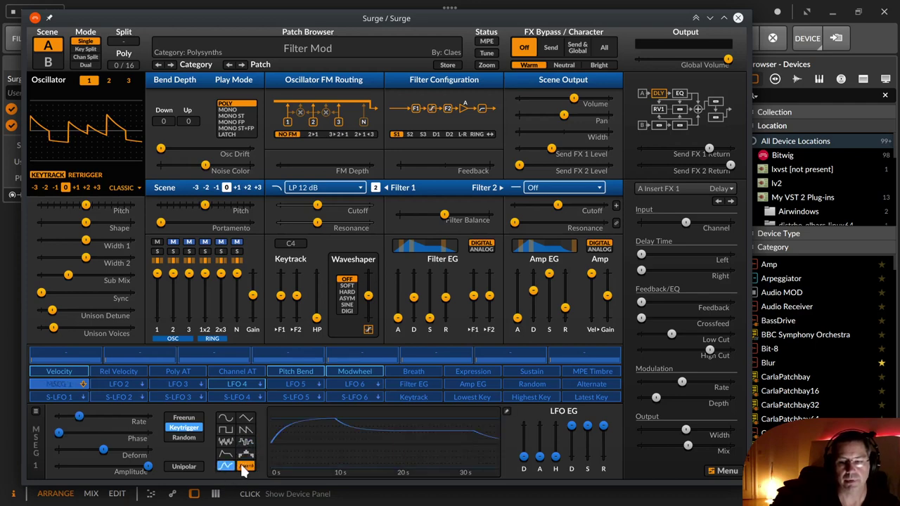
{"action": "left_click", "coordinate": [246, 466]}
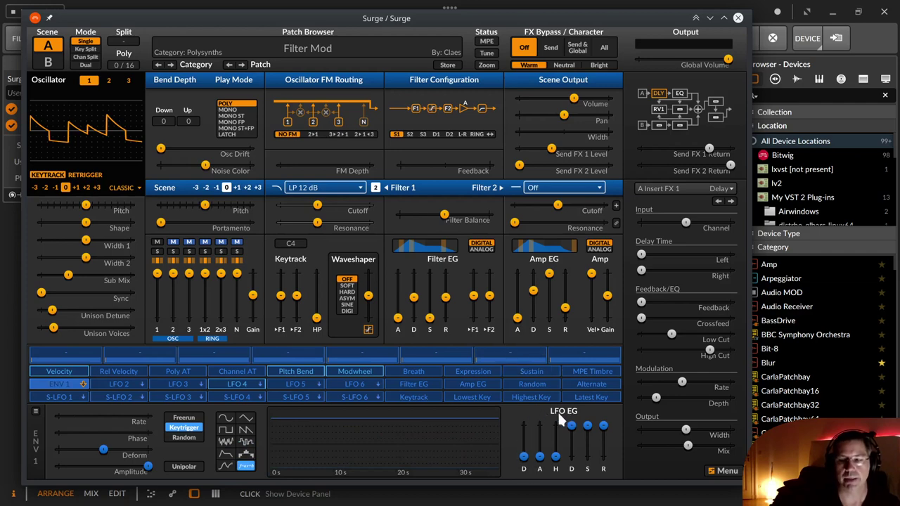
{"action": "left_click", "coordinate": [228, 430]}
{"action": "left_click", "coordinate": [225, 418]}
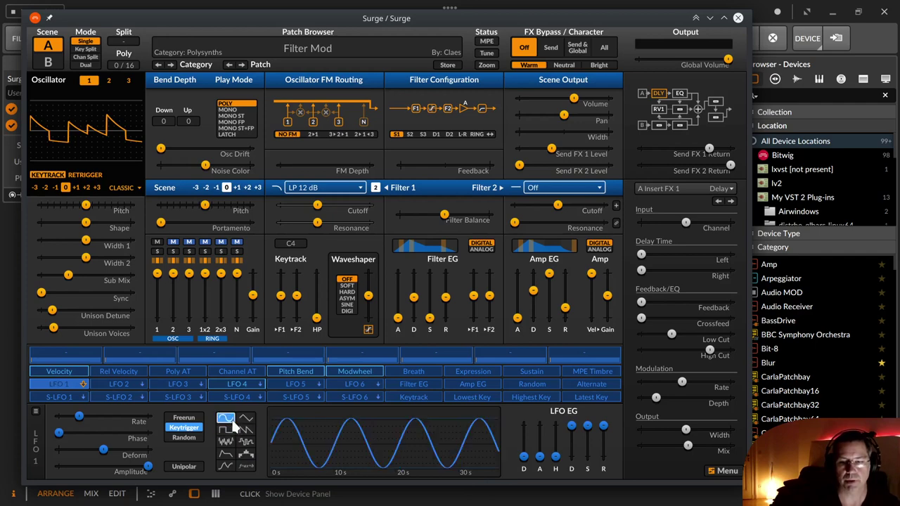
{"action": "left_click", "coordinate": [225, 430]}
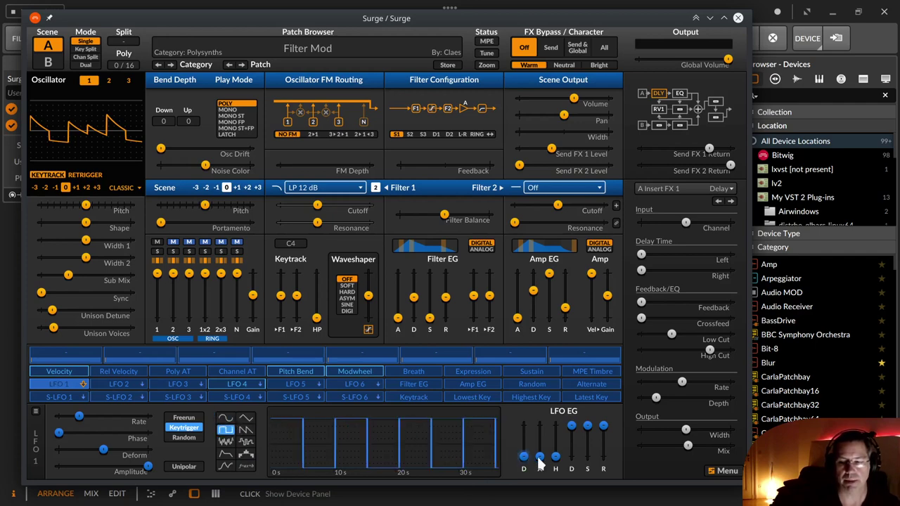
- Shape LFO 1's envelope with a longer attack, shorter decay, reduced sustain and a release of about 0.012 s
{"action": "left_click_drag", "start_coordinate": [542, 461], "coordinate": [543, 437]}
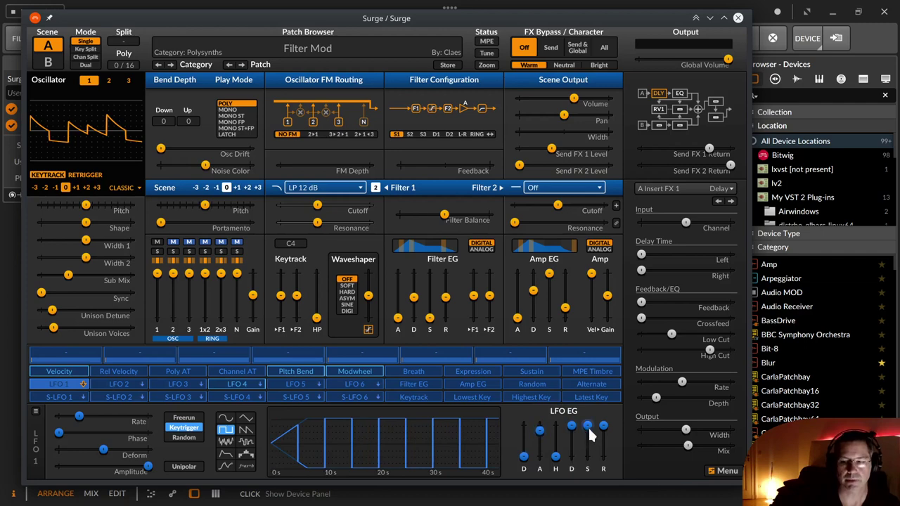
{"action": "left_click_drag", "start_coordinate": [589, 433], "coordinate": [603, 457]}
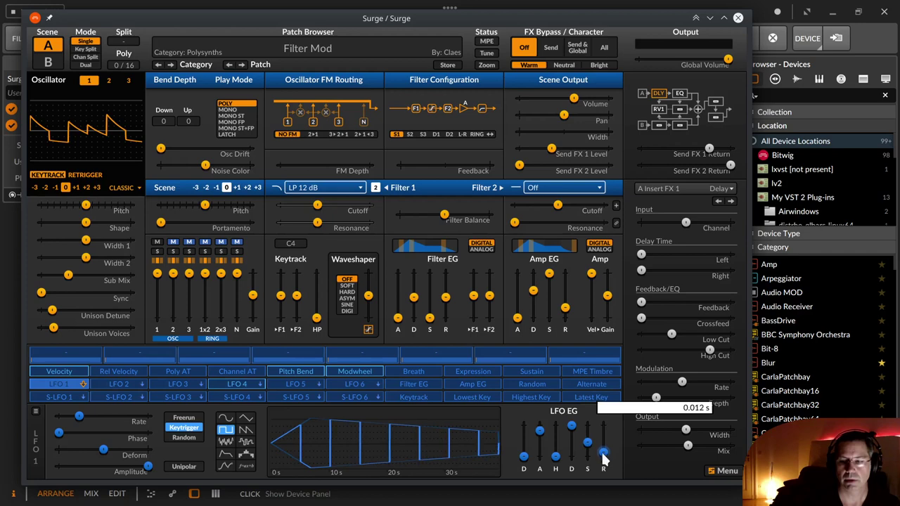
{"action": "left_click_drag", "start_coordinate": [571, 426], "coordinate": [573, 434]}
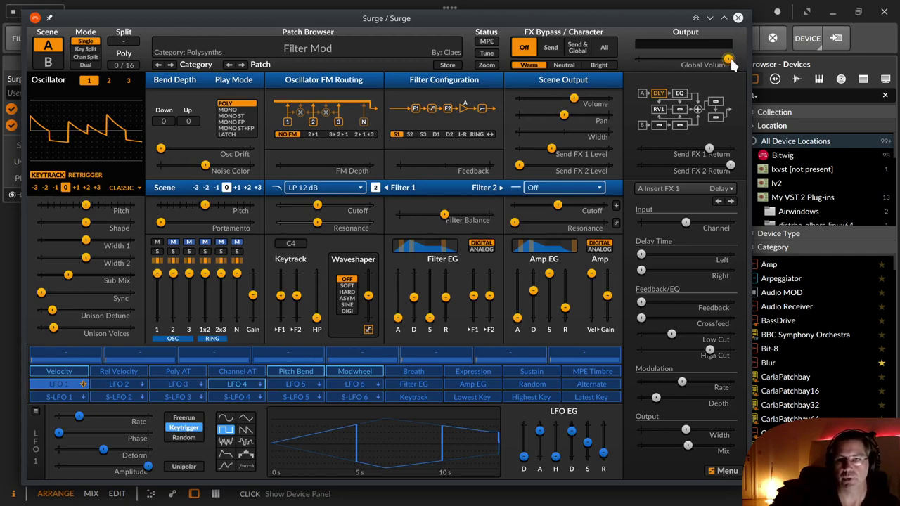
- Examine the parameters of scene A's EQ and Delay insert effects and the Reverb 1 on Send FX 1
{"action": "left_click", "coordinate": [682, 92]}
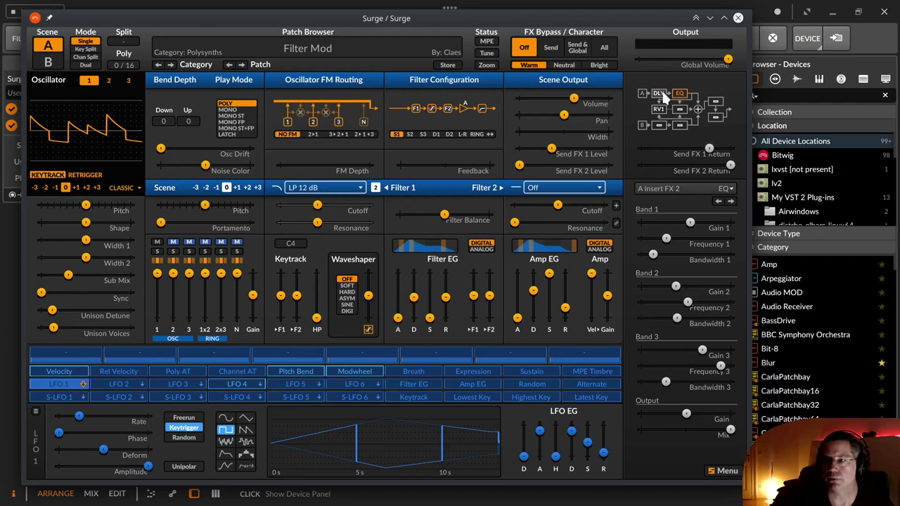
{"action": "left_click", "coordinate": [661, 94]}
{"action": "left_click", "coordinate": [659, 110]}
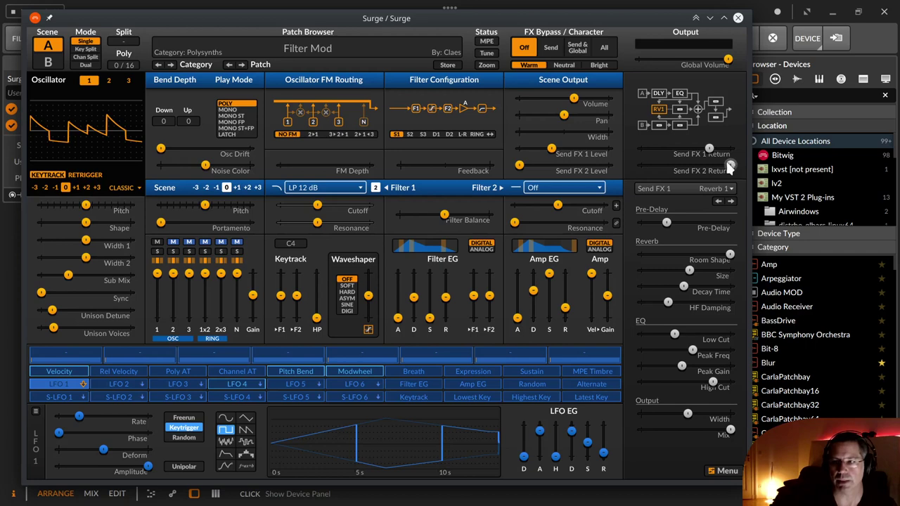
- Browse the effect types and presets available for Send FX 1, switch that slot to Off, and keep FX Bypass set to Off
{"action": "left_click", "coordinate": [671, 194]}
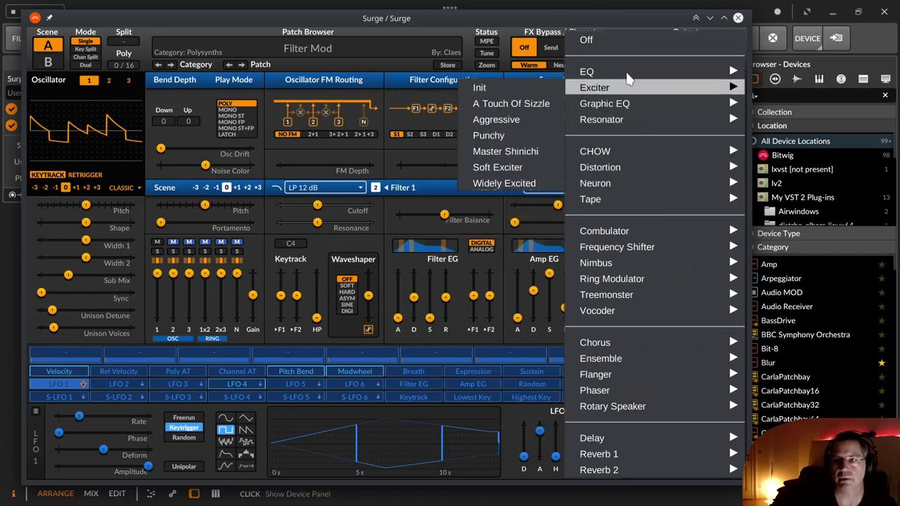
{"action": "mouse_move", "coordinate": [628, 77]}
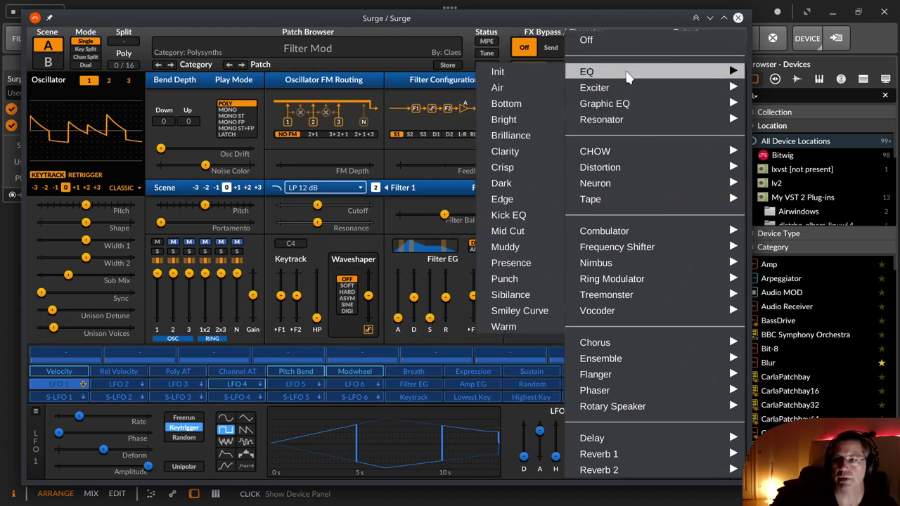
{"action": "mouse_move", "coordinate": [627, 106]}
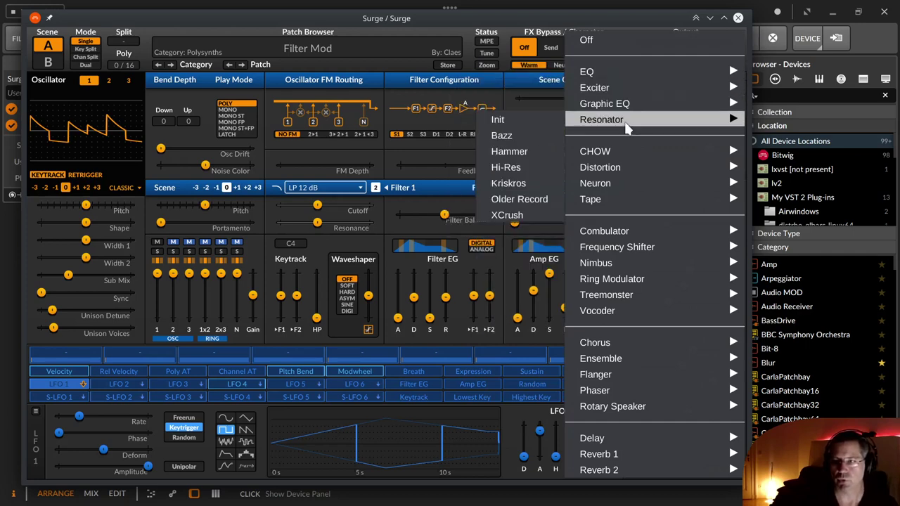
{"action": "mouse_move", "coordinate": [611, 155]}
{"action": "mouse_move", "coordinate": [614, 170]}
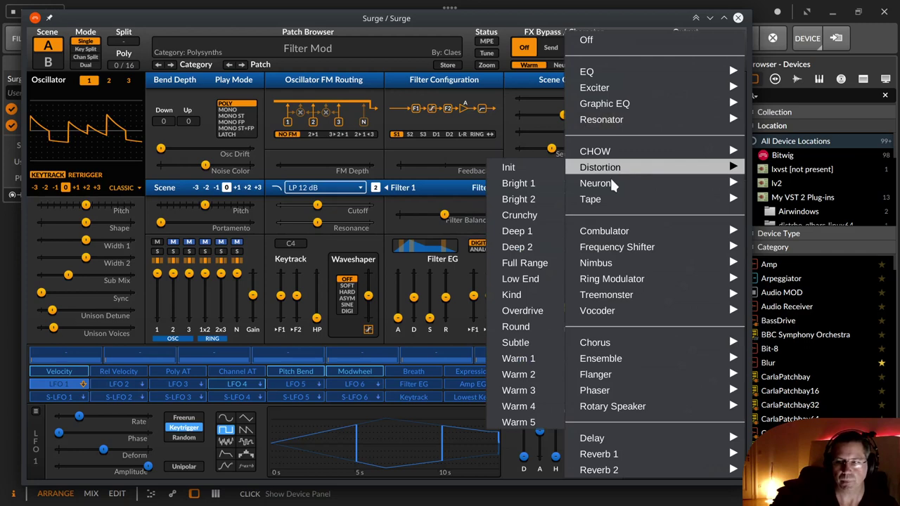
{"action": "mouse_move", "coordinate": [612, 201]}
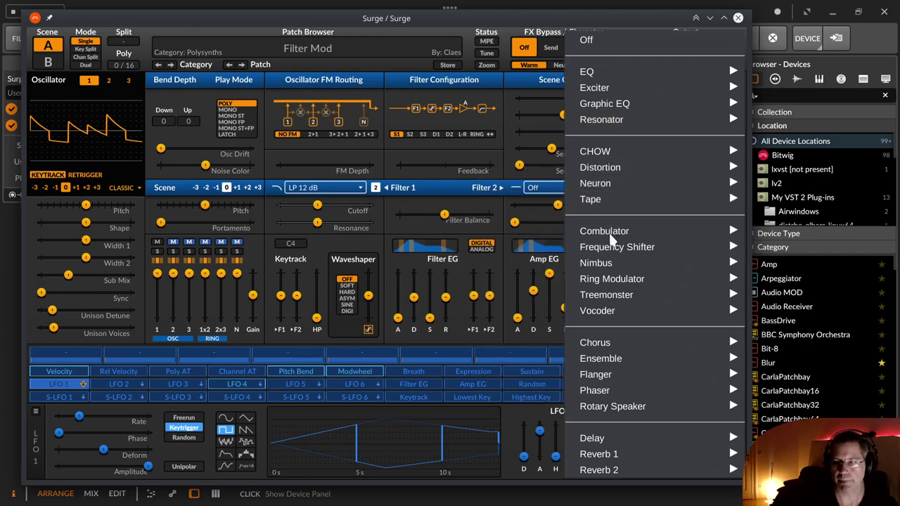
{"action": "mouse_move", "coordinate": [604, 284]}
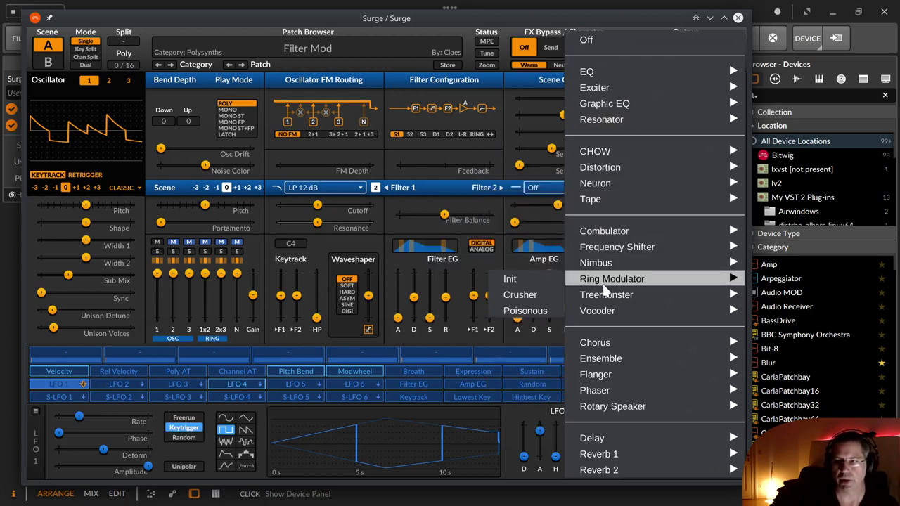
{"action": "mouse_move", "coordinate": [609, 316]}
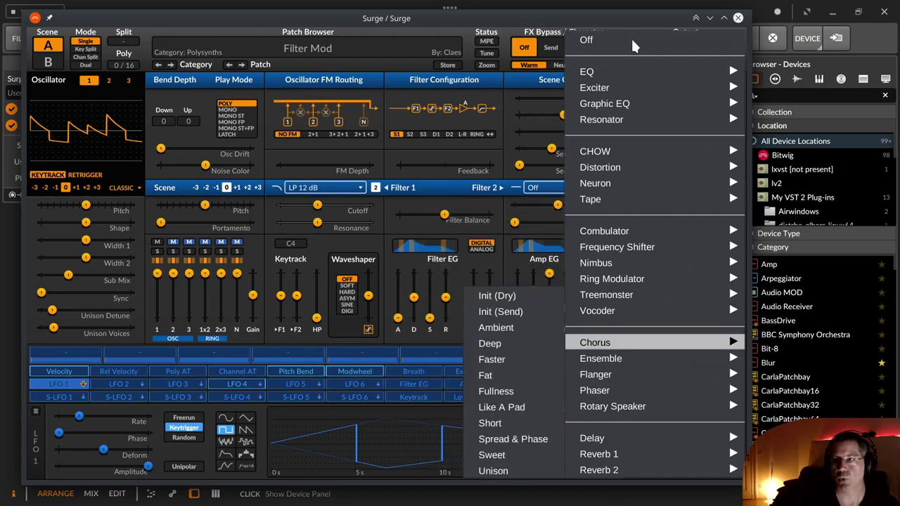
{"action": "left_click", "coordinate": [591, 42]}
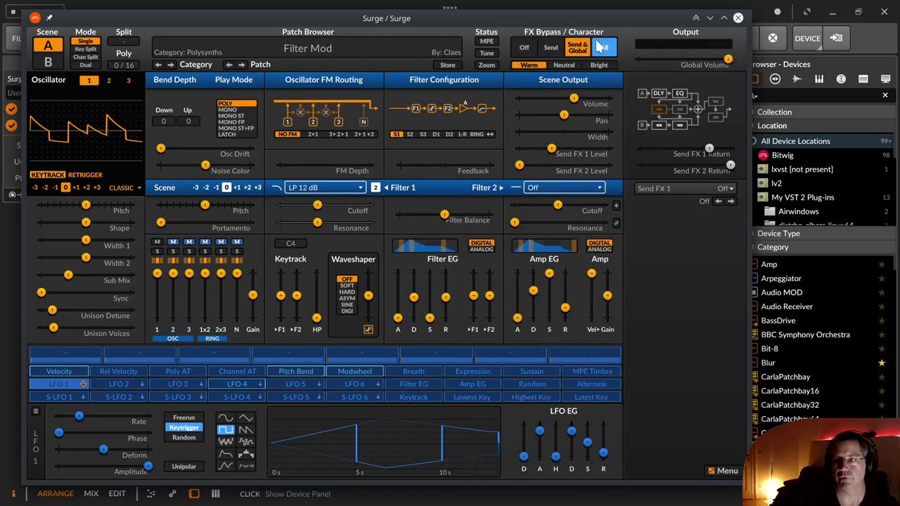
{"action": "left_click", "coordinate": [524, 48]}
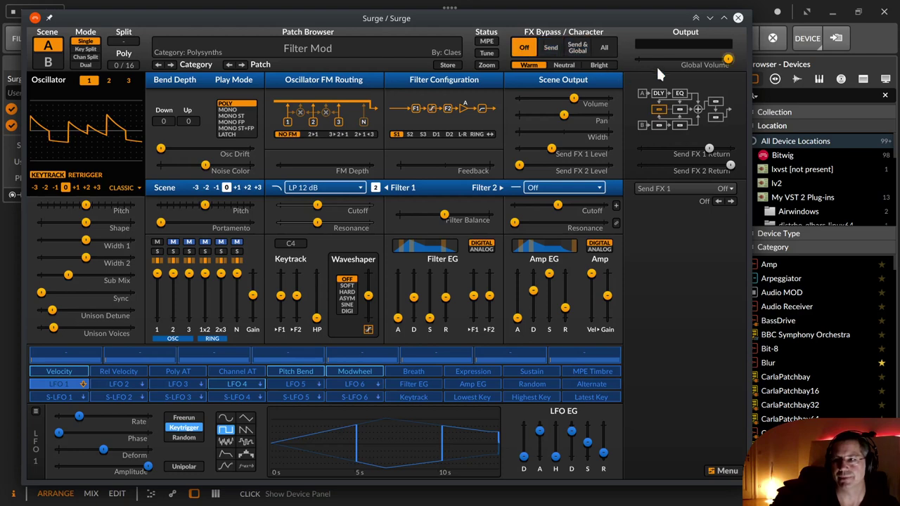
- Reduce the output Mix of the Delay on A Insert FX 1 to about 37 % and lower its output Width slightly
{"action": "left_click", "coordinate": [659, 92]}
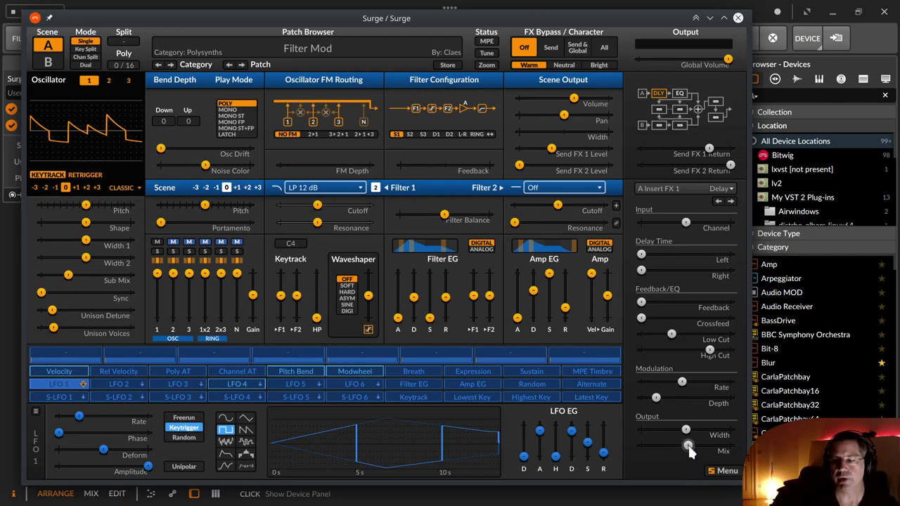
{"action": "left_click_drag", "start_coordinate": [689, 447], "coordinate": [726, 447]}
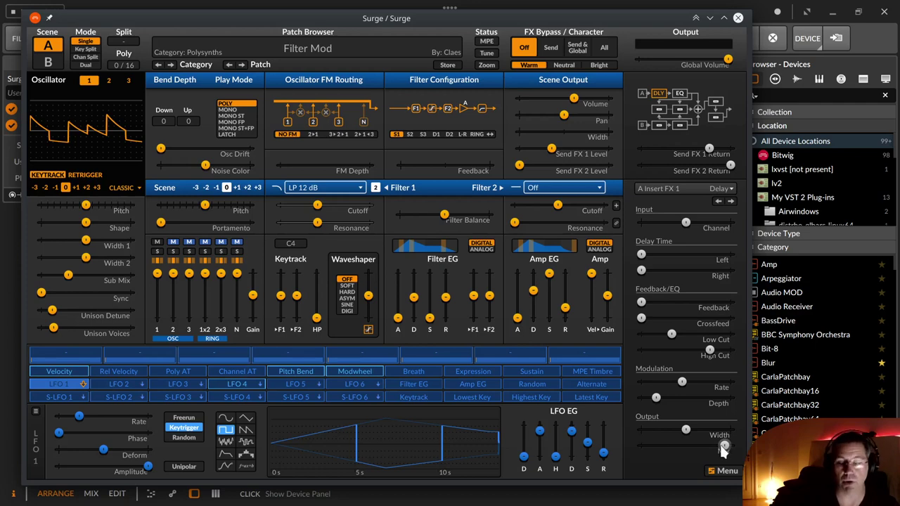
{"action": "left_click_drag", "start_coordinate": [723, 448], "coordinate": [678, 452]}
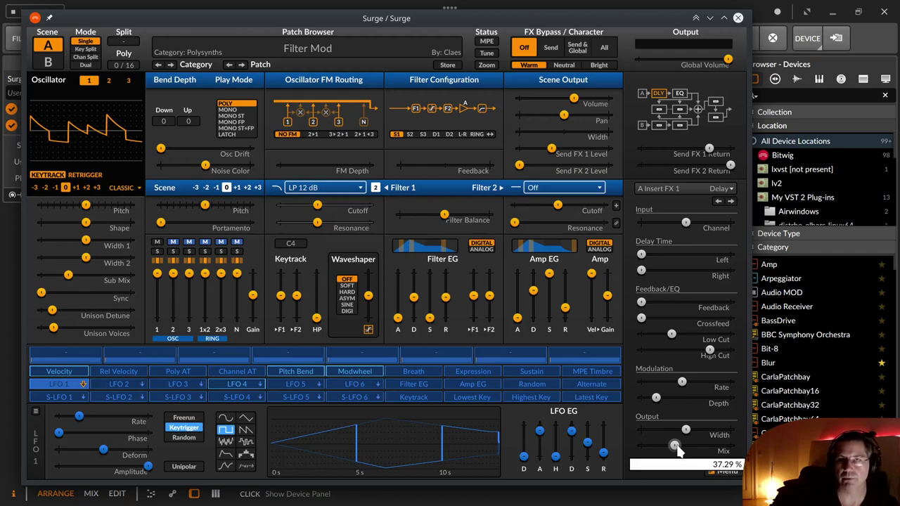
{"action": "left_click_drag", "start_coordinate": [678, 450], "coordinate": [677, 431]}
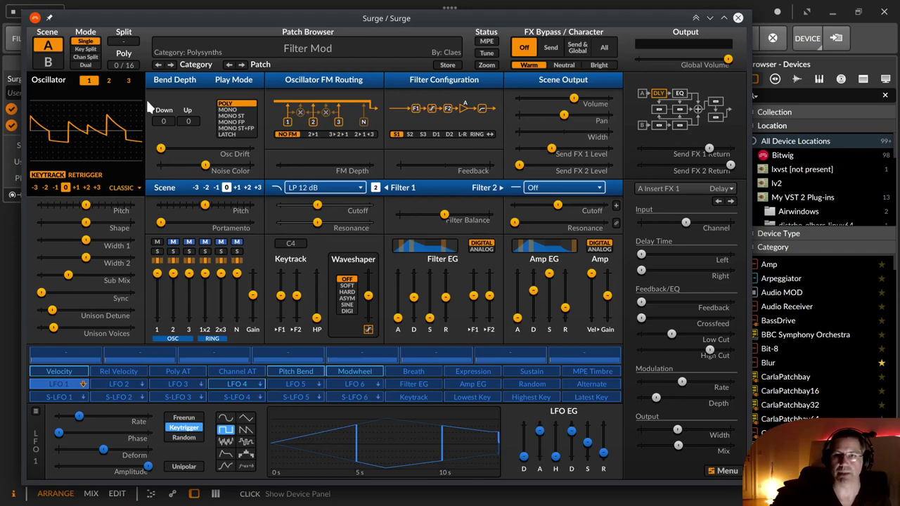
- Reposition the Surge window to uncover the host's device settings behind it
{"action": "left_click_drag", "start_coordinate": [158, 18], "coordinate": [197, 19]}
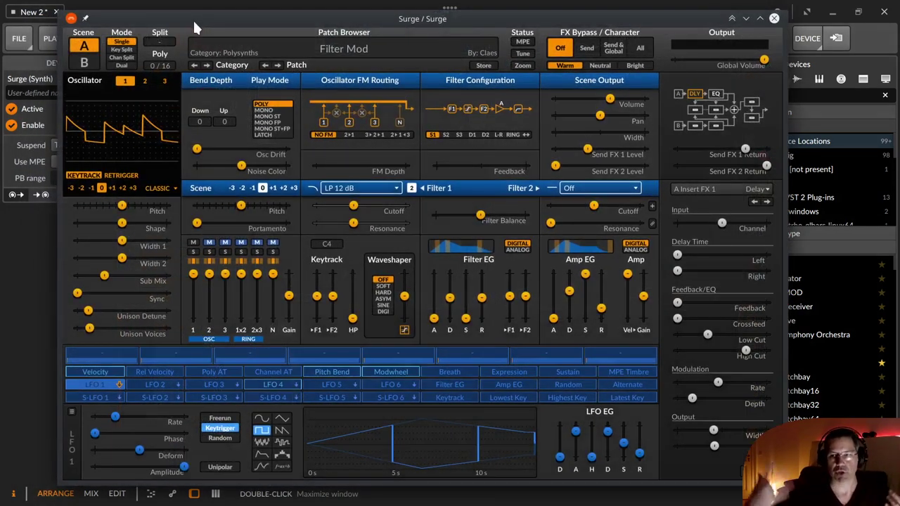